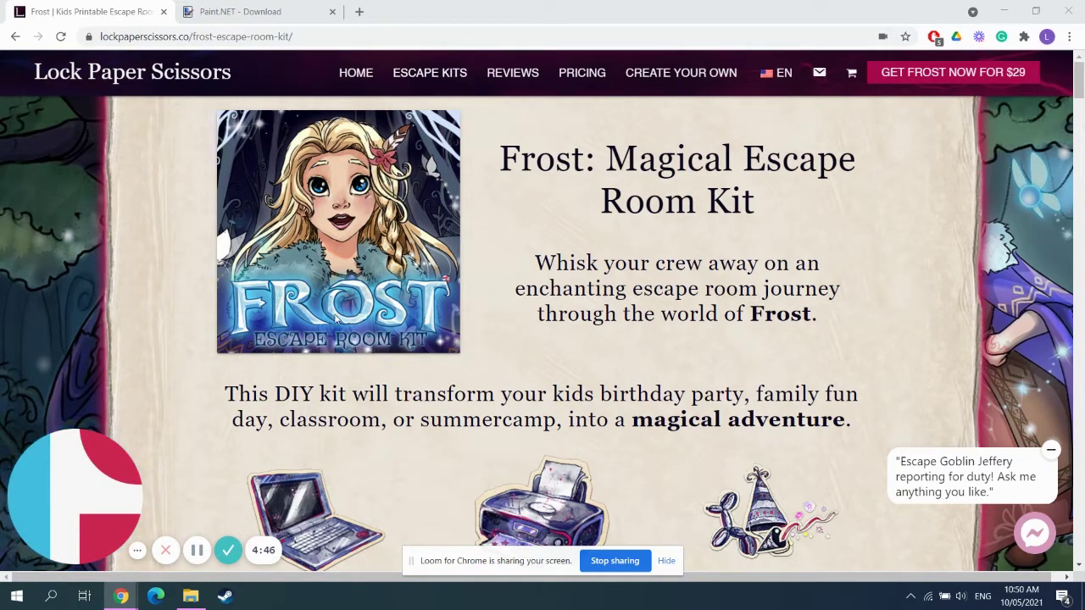
From the paint.net download tab, reach the dotPDN page offering free paint.net 4.2.16.
left_click(238, 8)
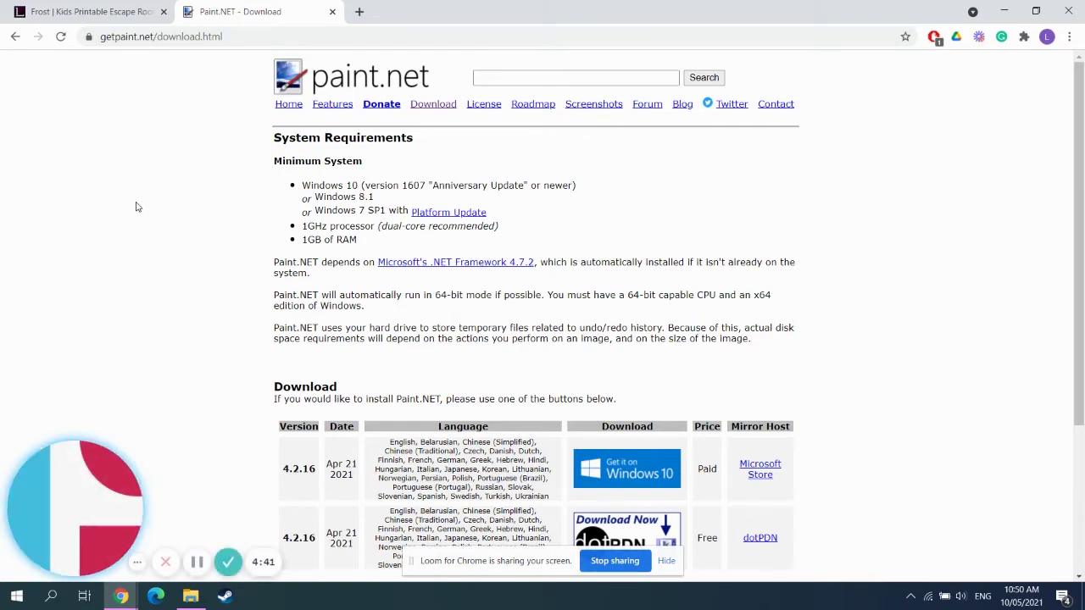
scroll(135, 207, "down", 1)
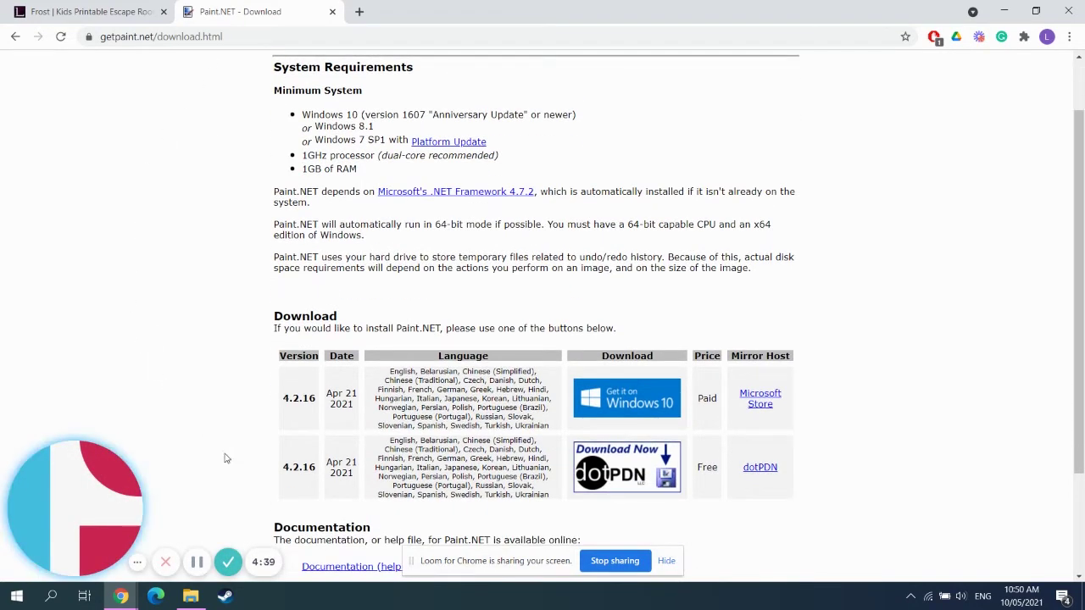
left_click(640, 487)
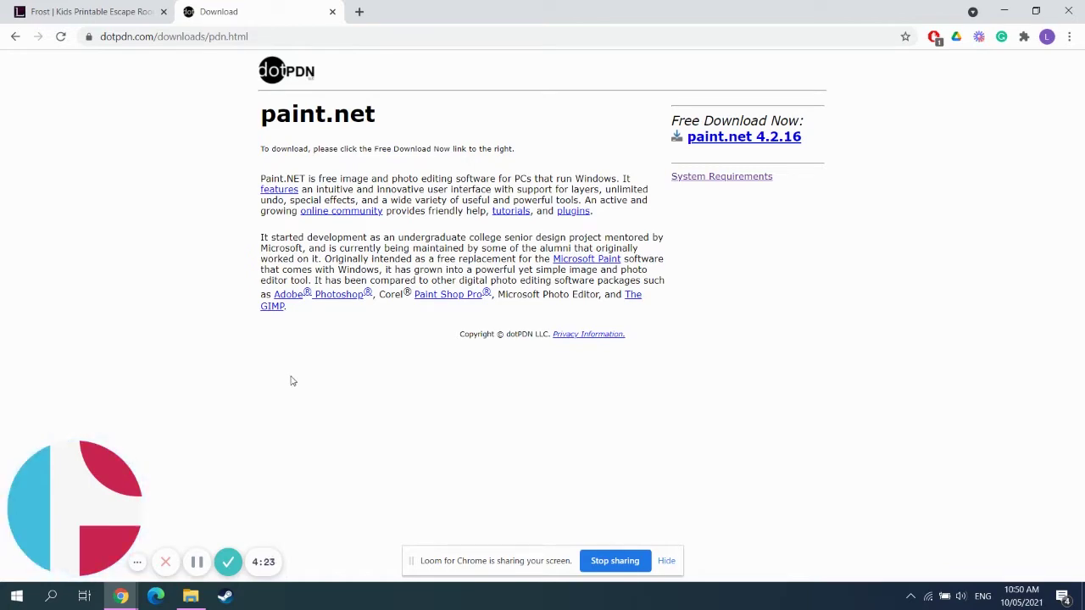
Unpack all of frost.zip into its folder with WinRAR, then open the Designer's Kit folder.
left_click(64, 19)
key("alt+Tab")
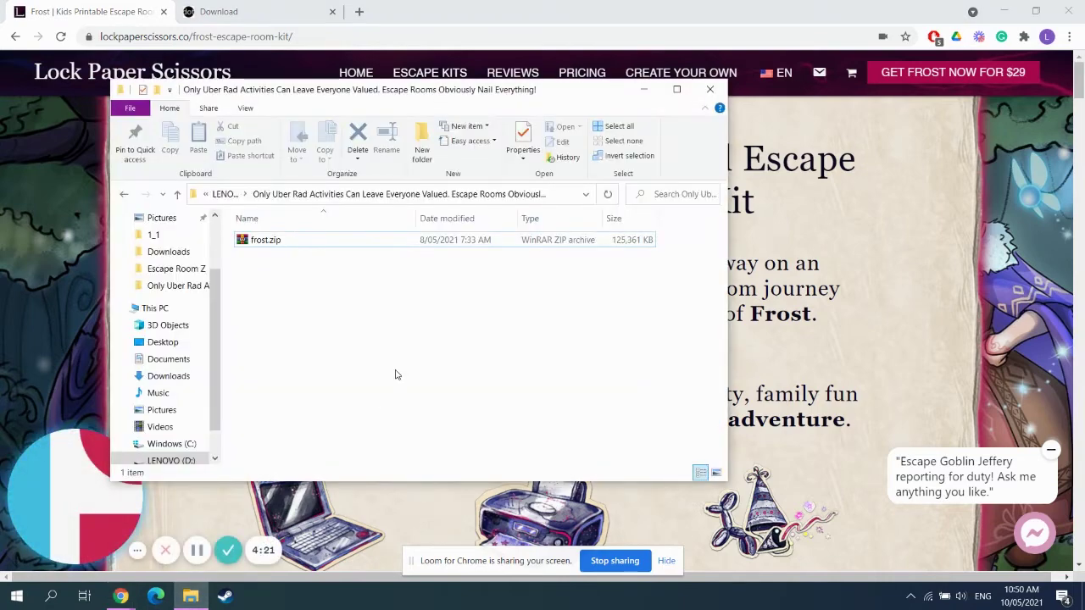
double_click(266, 244)
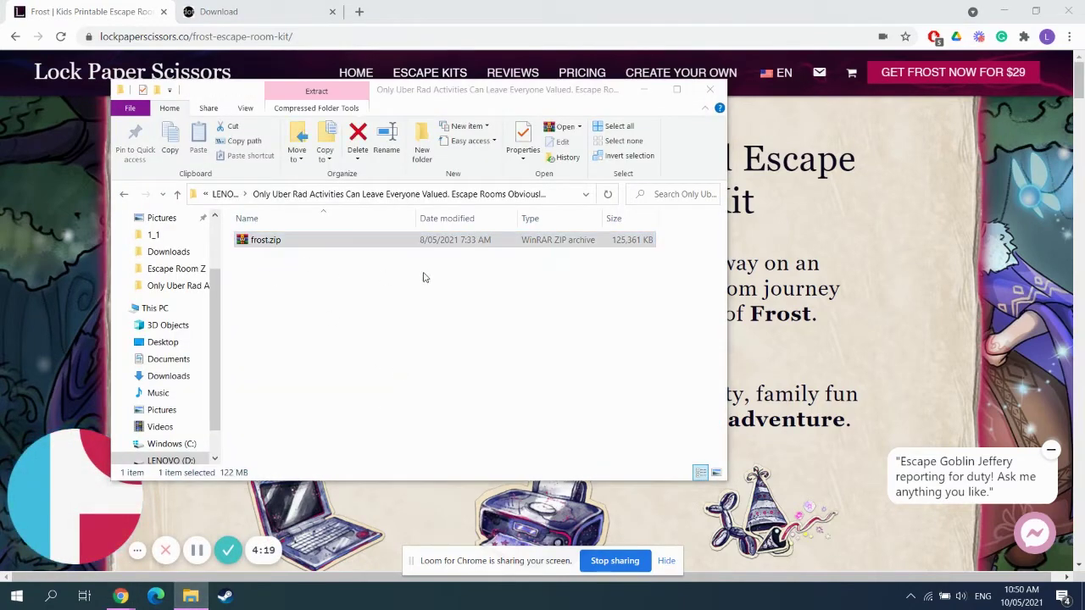
left_click_drag(657, 240, 469, 368)
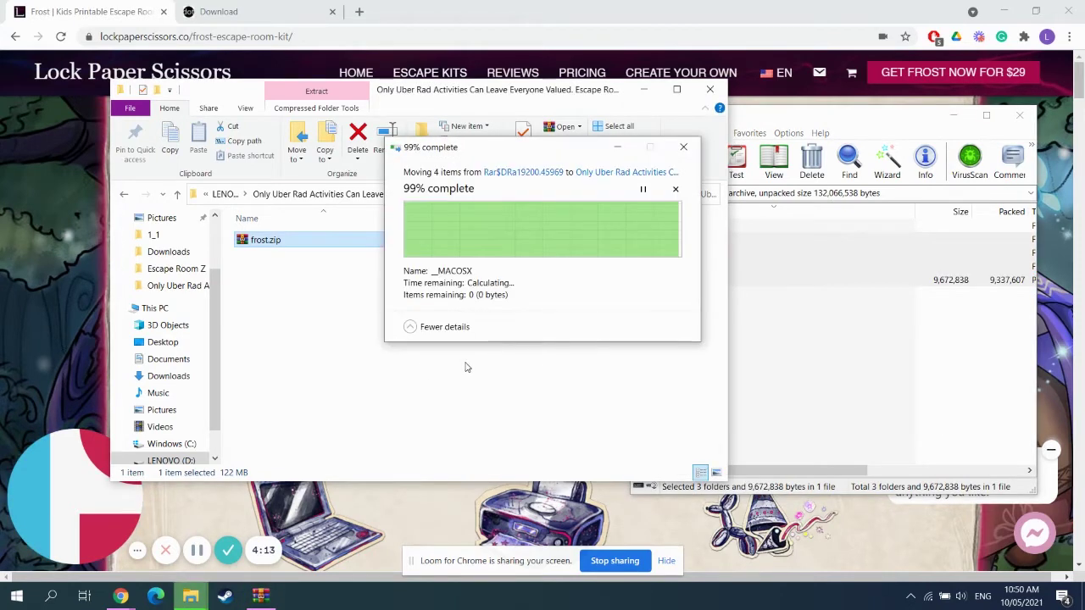
left_click(308, 345)
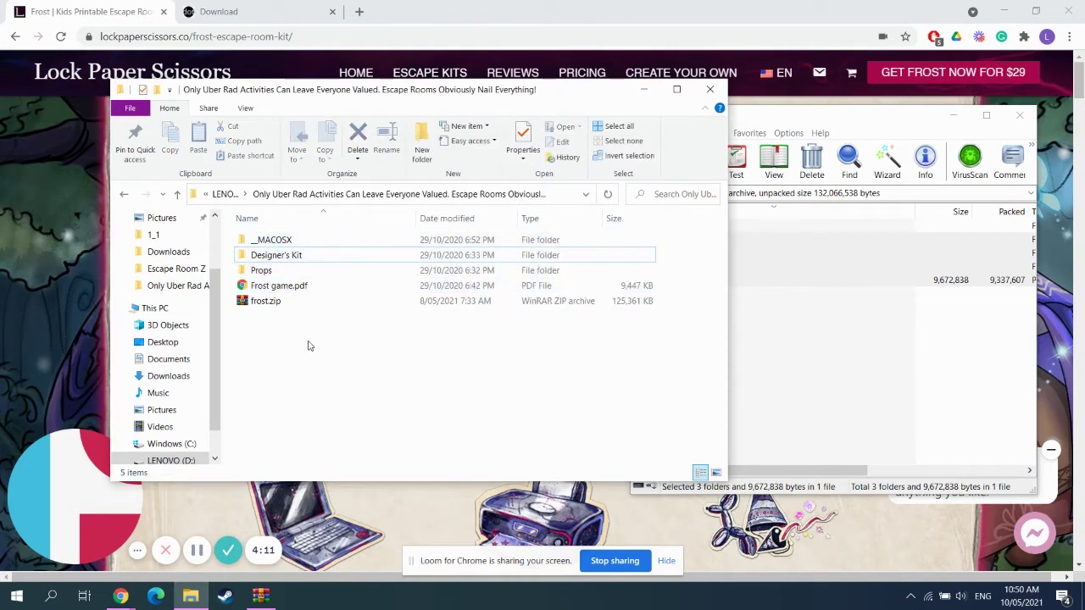
double_click(280, 259)
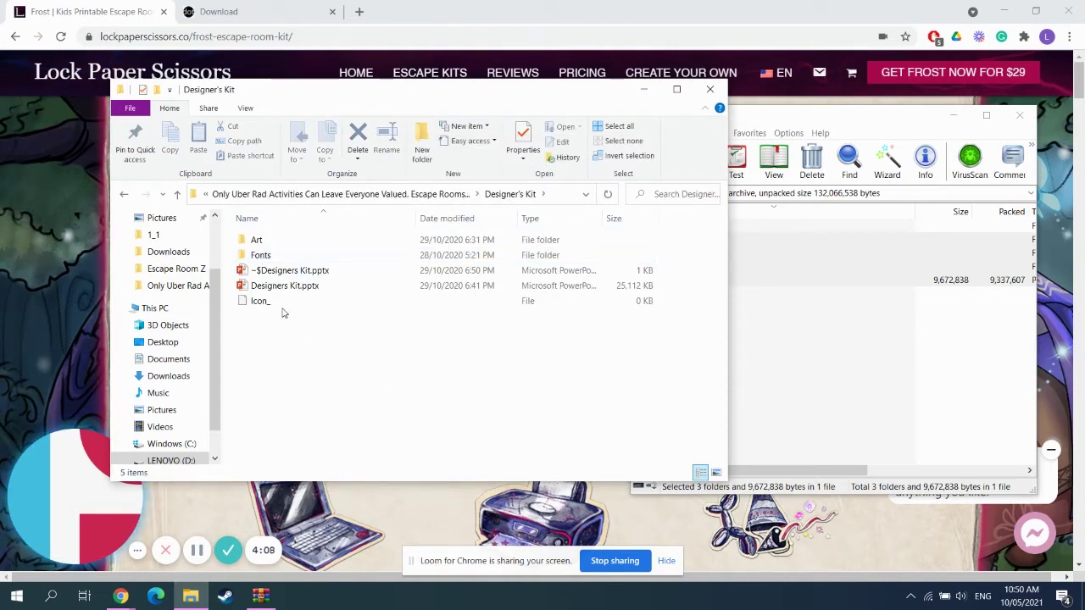
double_click(296, 254)
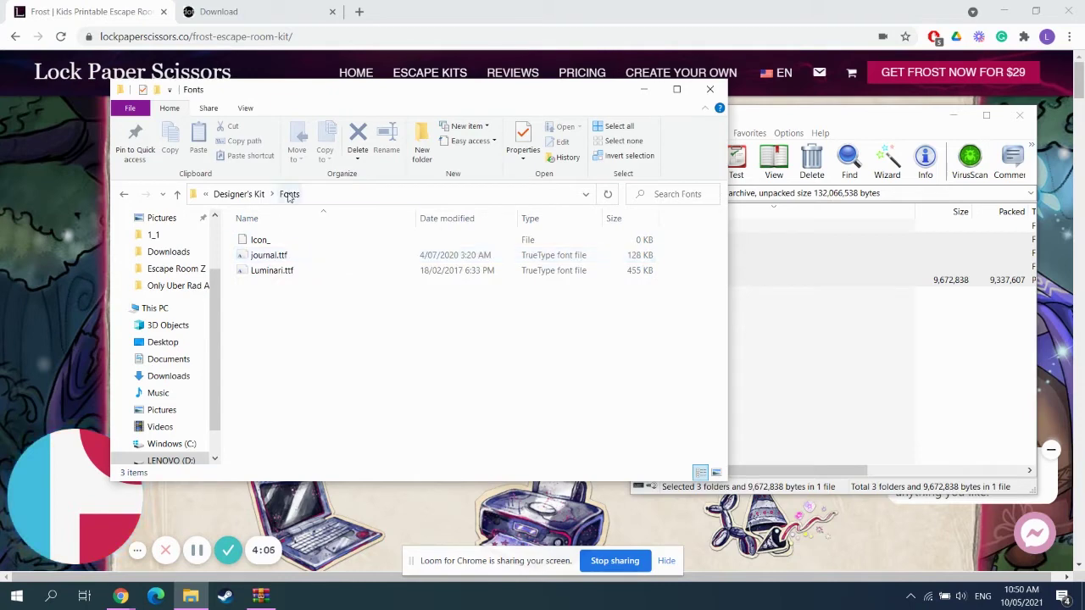
double_click(284, 256)
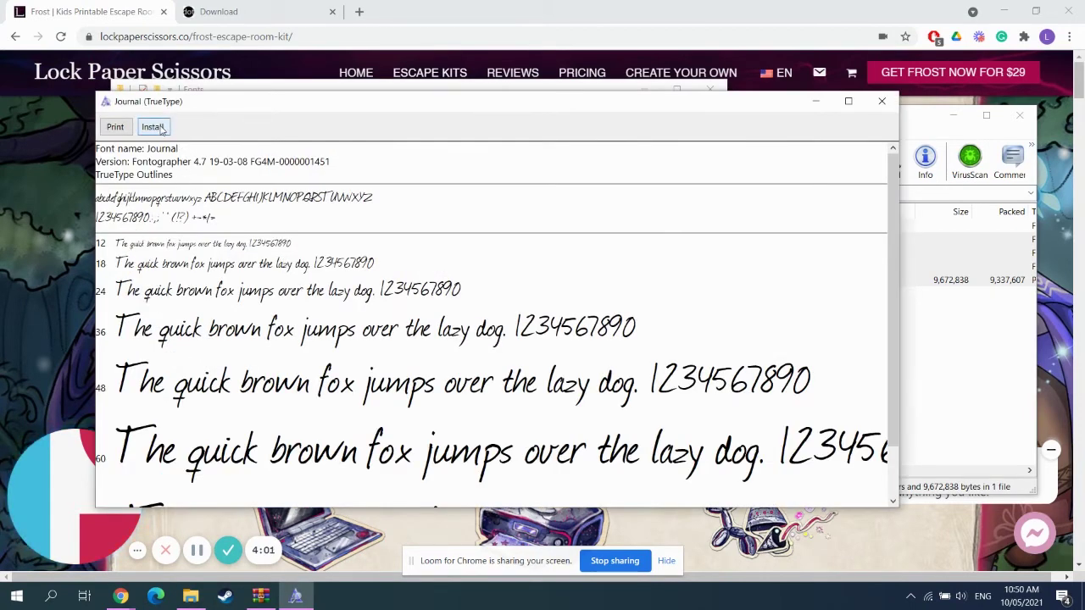
left_click(896, 104)
double_click(312, 271)
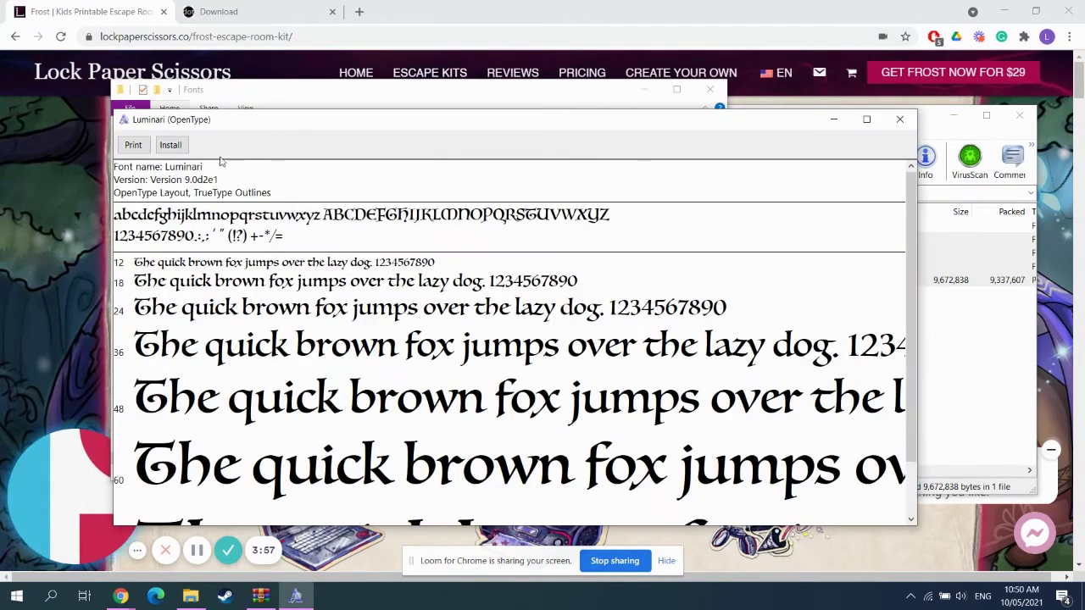
left_click(900, 119)
left_click(240, 194)
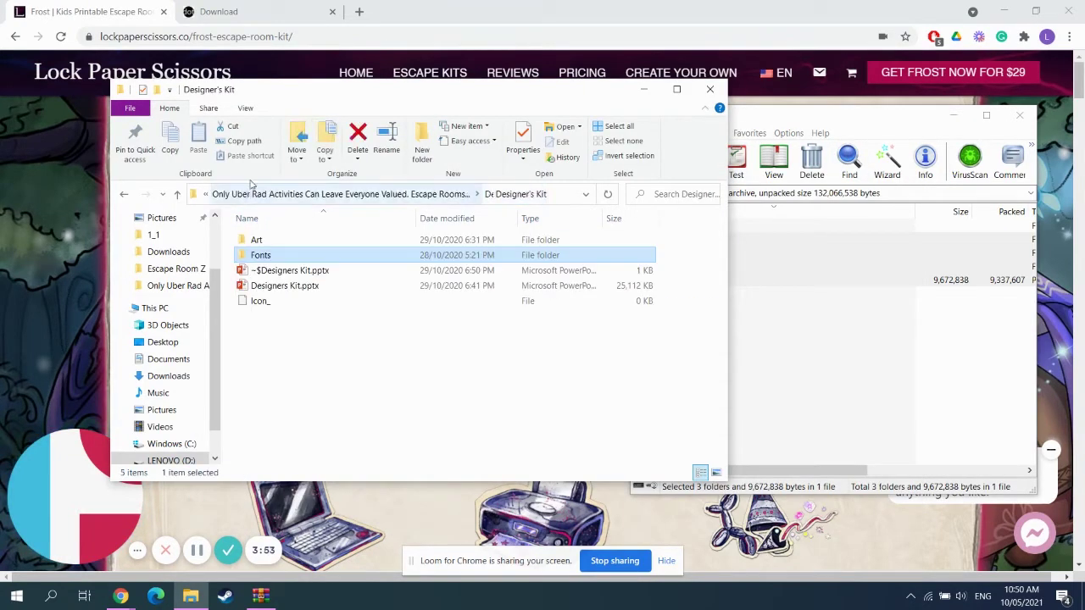
Browse the Art folder, then go back and open Designers Kit.pptx in PowerPoint.
left_click(257, 241)
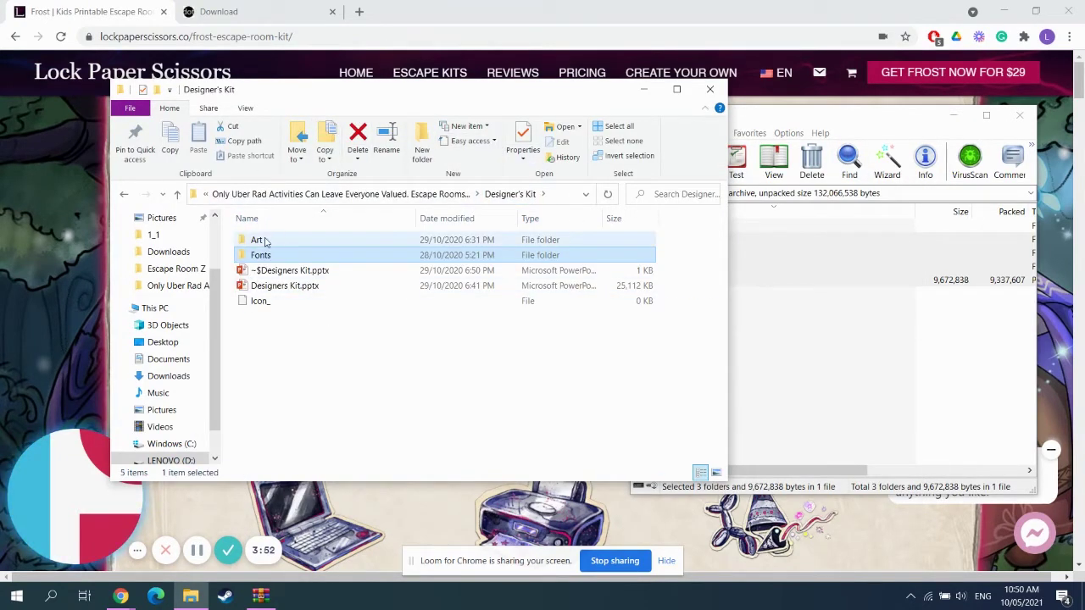
double_click(257, 241)
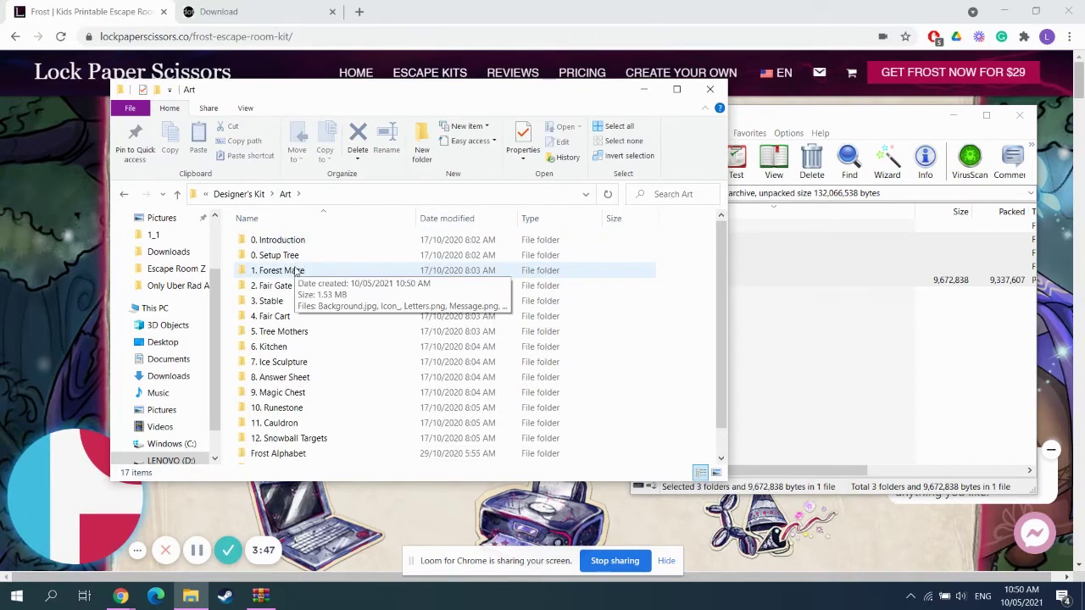
scroll(310, 327, "down", 1)
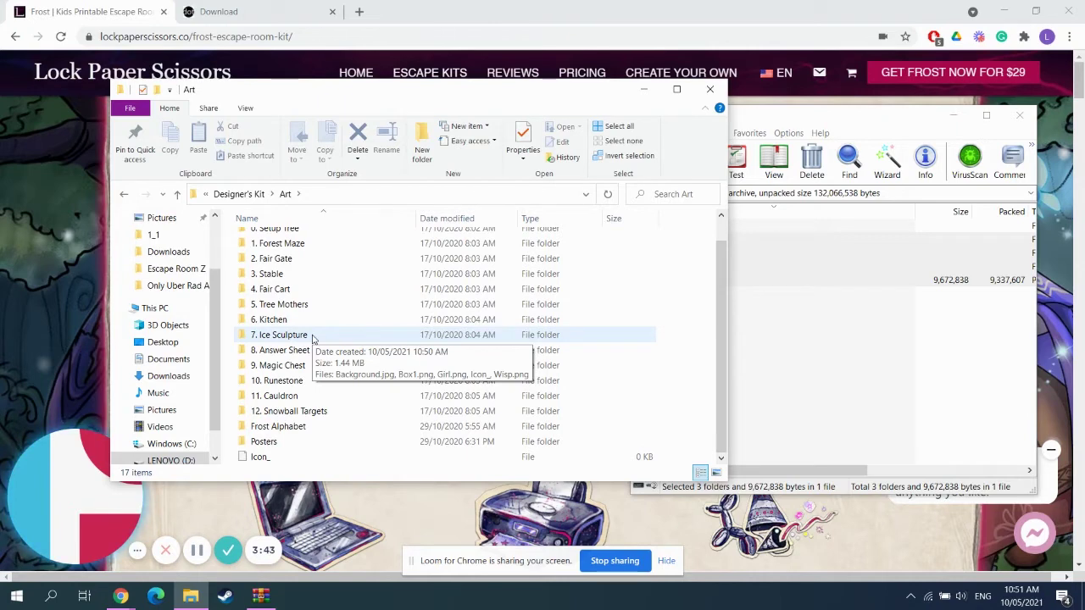
key("BackSpace")
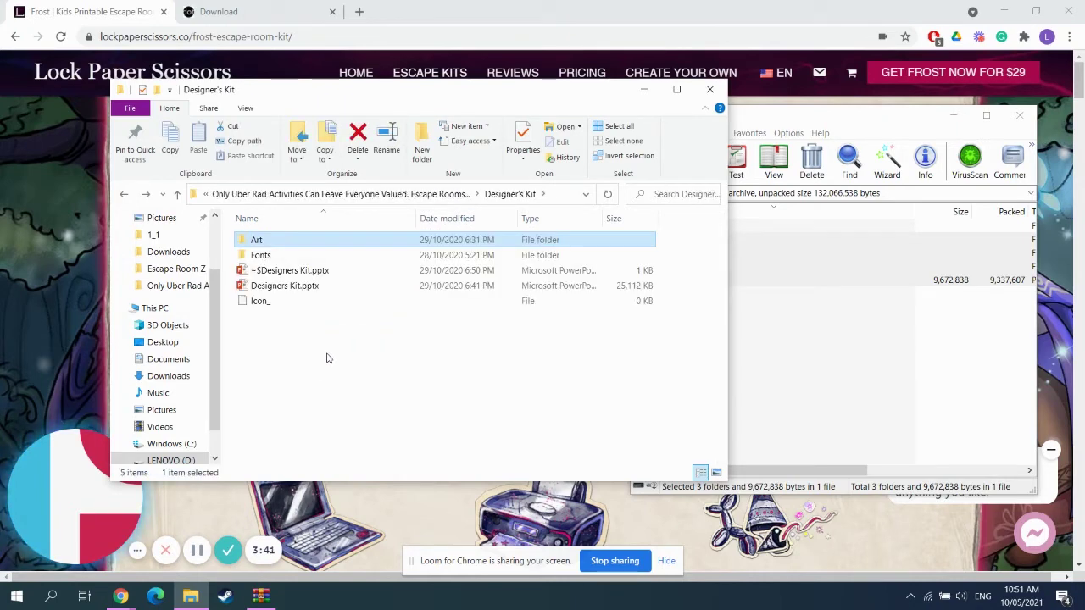
left_click(280, 289)
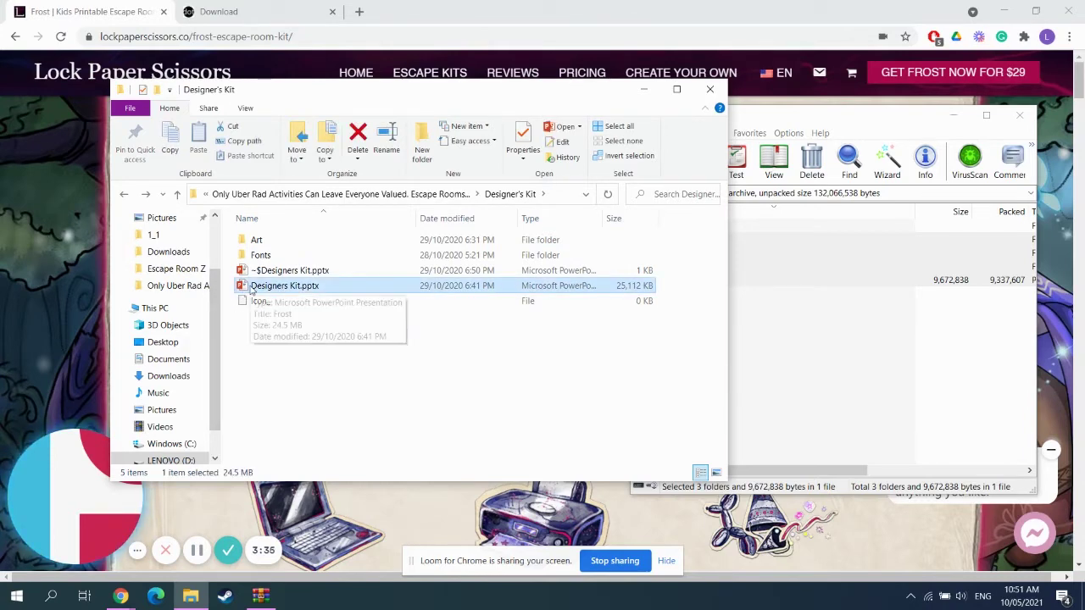
double_click(252, 288)
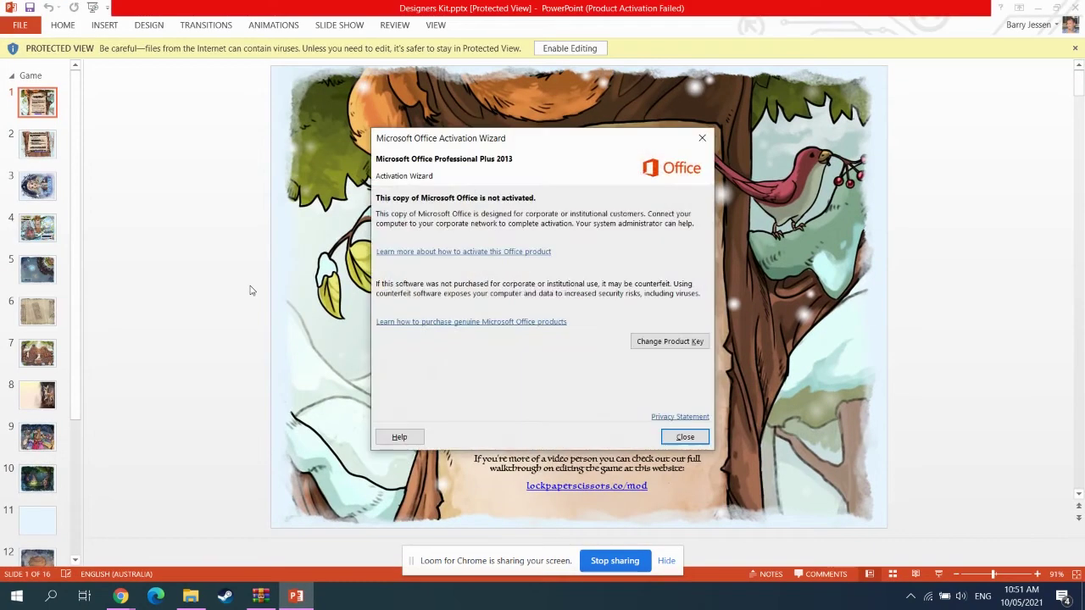
Dismiss the activation warning, enable editing, and overwrite slide 1's instructions with new text.
left_click(666, 435)
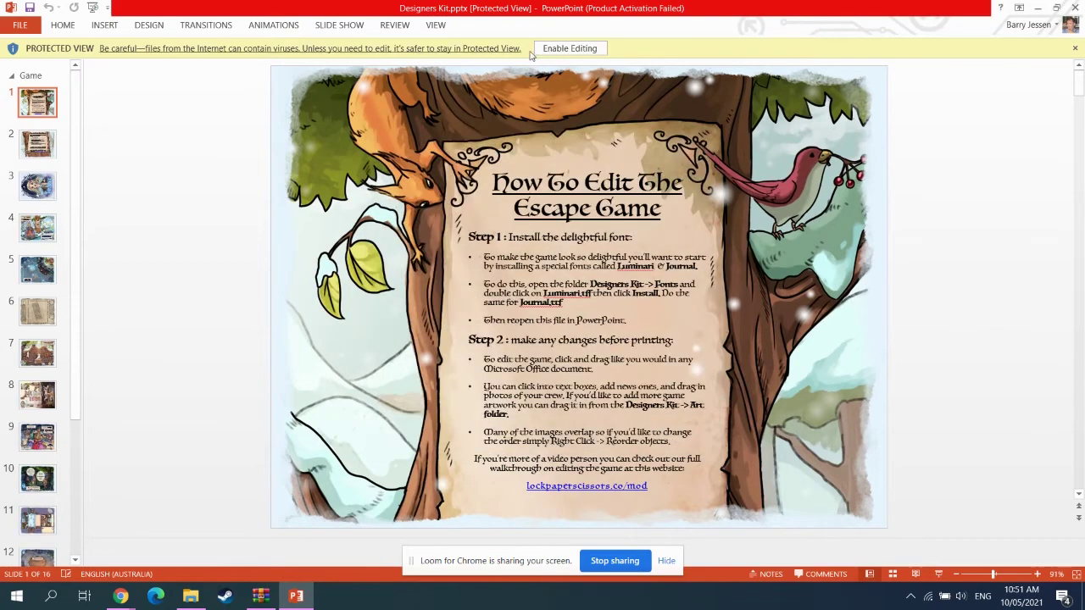
left_click(549, 48)
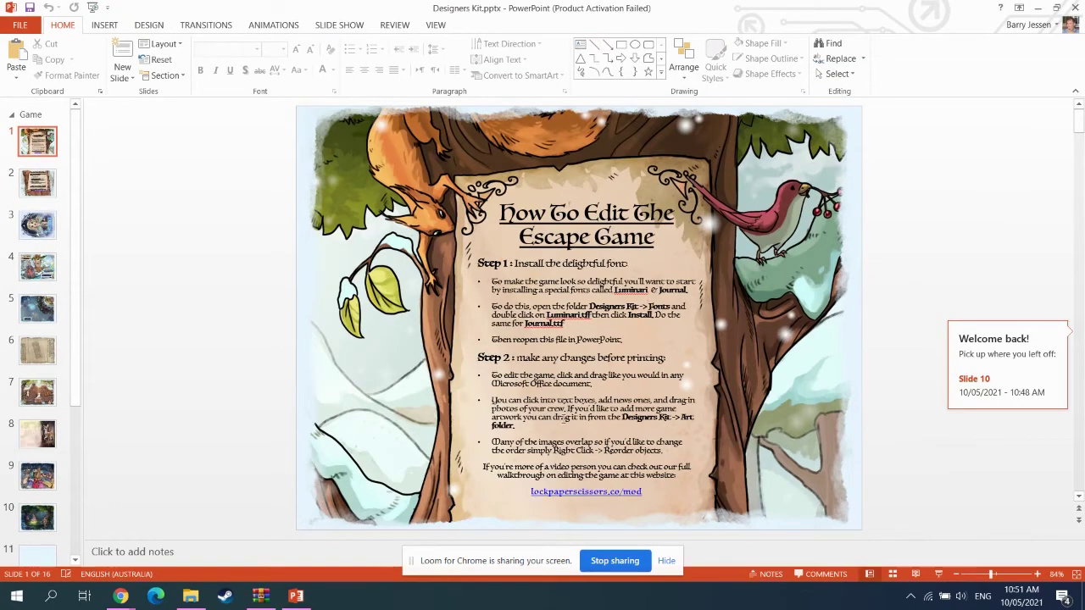
left_click(567, 285)
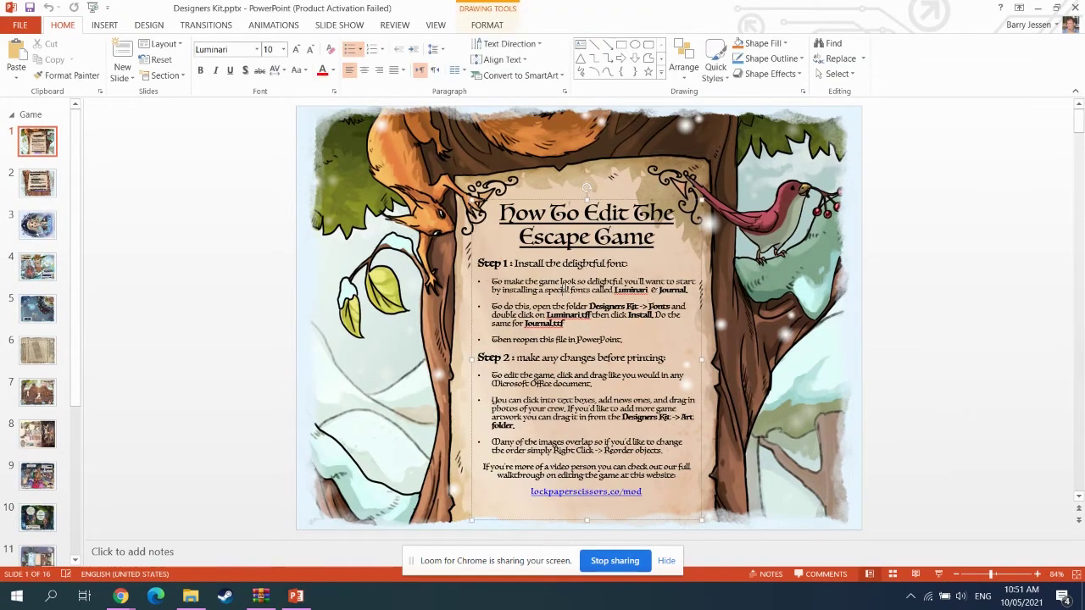
key("ctrl+a")
type("Any of he tett")
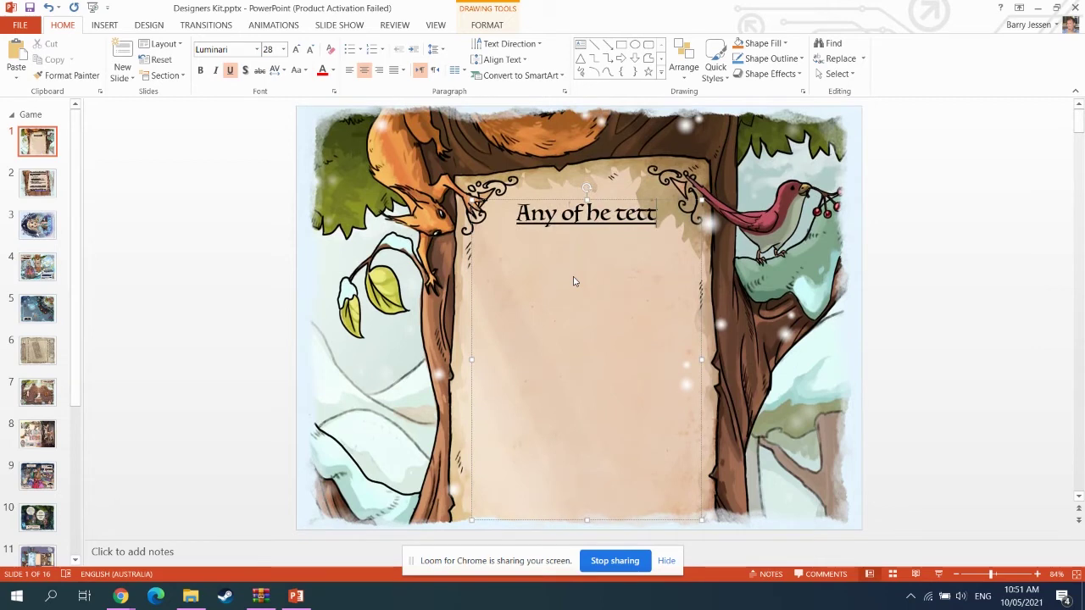
key("BackSpace")
key("BackSpace")
Finish slide 1's text so it reads 'Any of he text!'.
type("xt!")
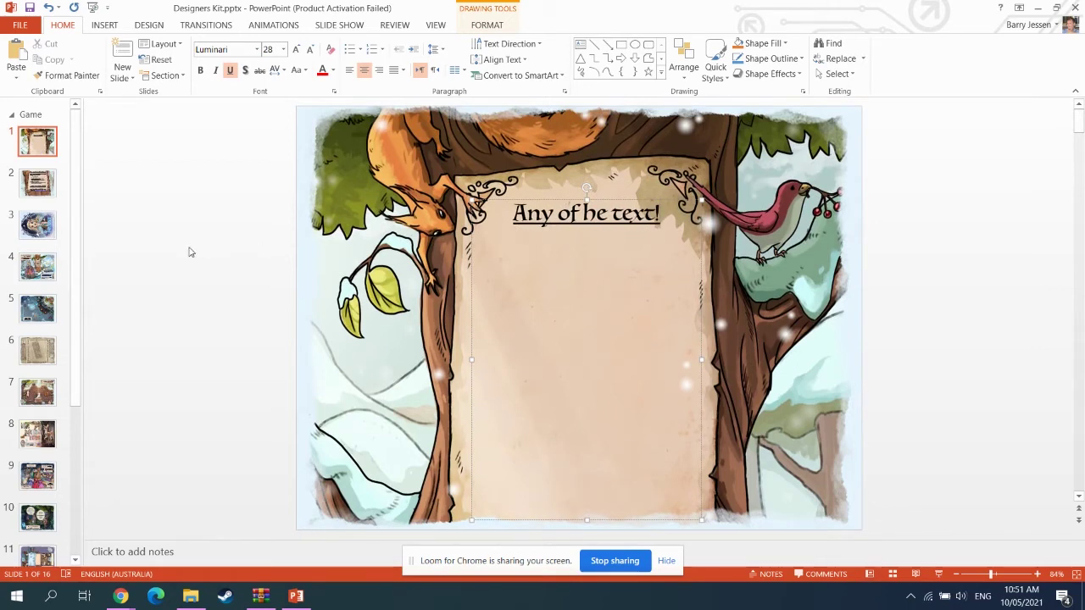
left_click(172, 257)
left_click(37, 182)
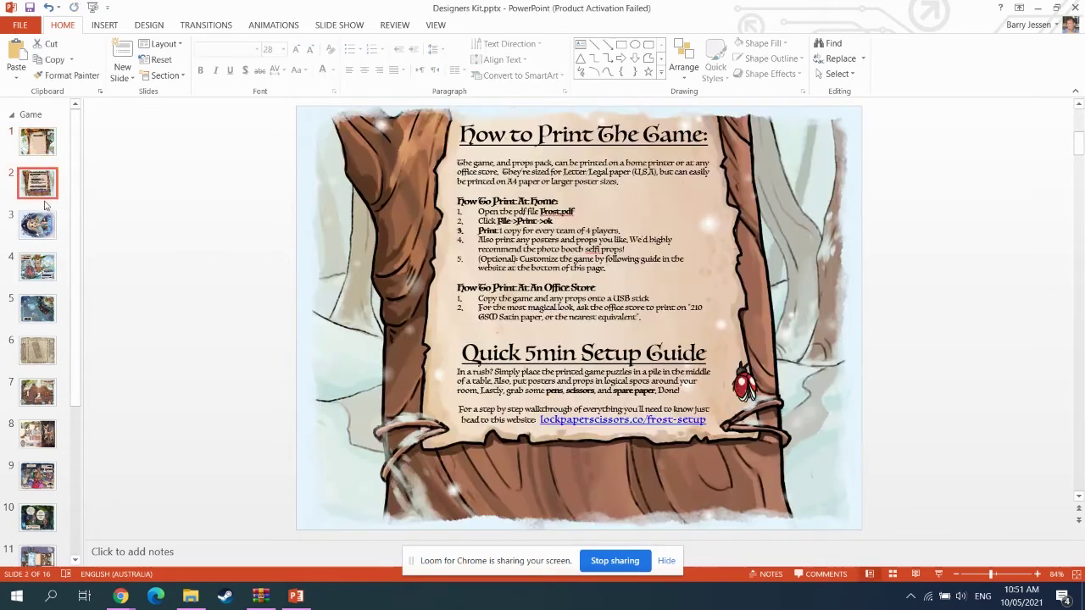
Move slide 4's girl character slightly left and down onto the winter scene.
left_click(39, 254)
left_click(527, 323)
mouse_move(527, 323)
left_mouse_down()
mouse_move(263, 336)
mouse_move(532, 329)
mouse_move(519, 318)
left_mouse_up()
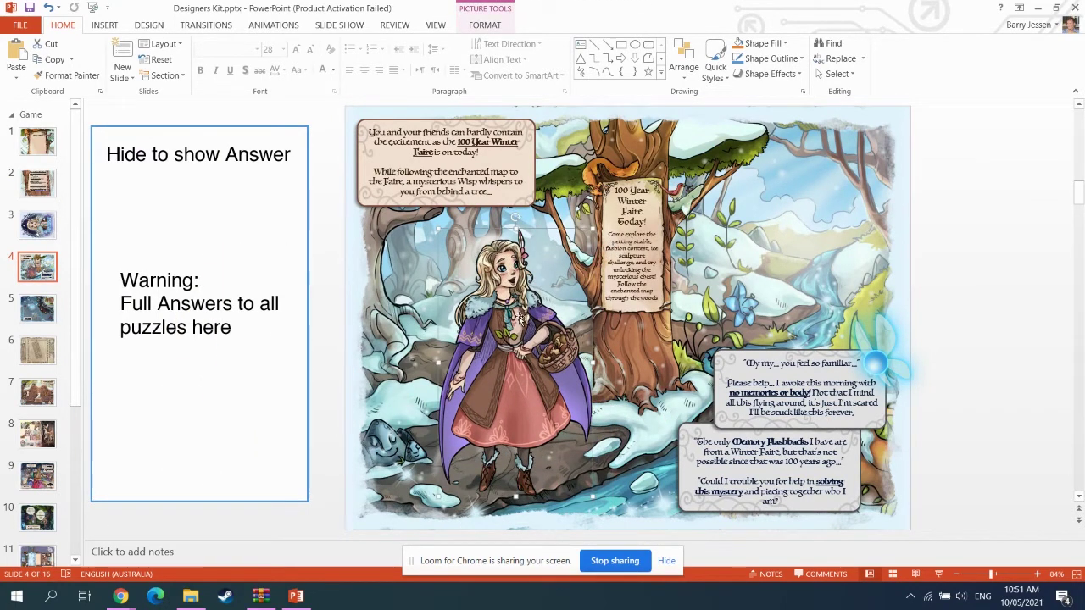
left_click(920, 292)
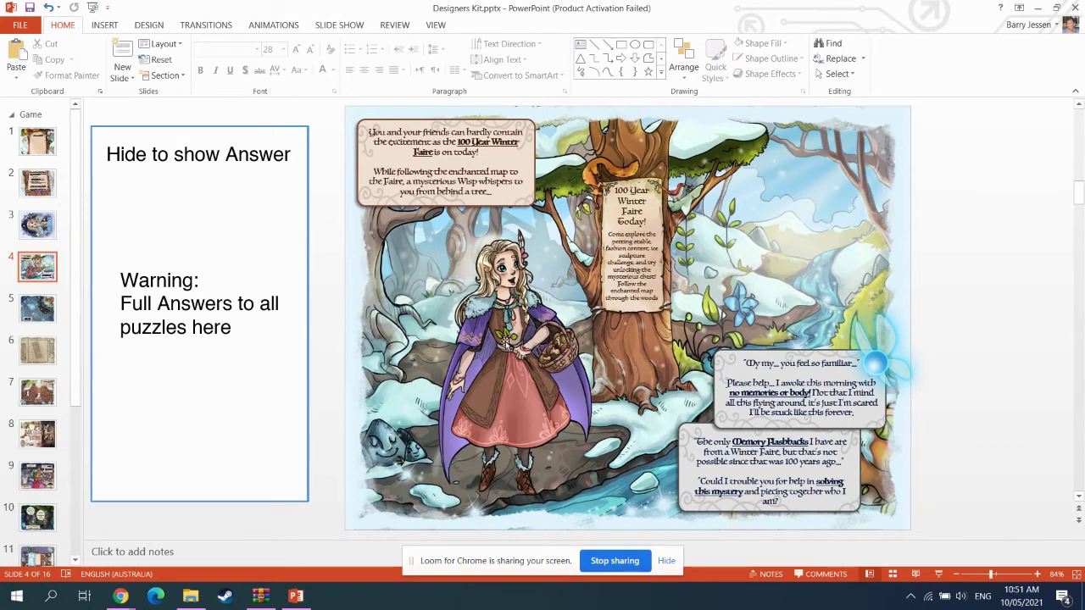
left_click_drag(509, 339, 487, 347)
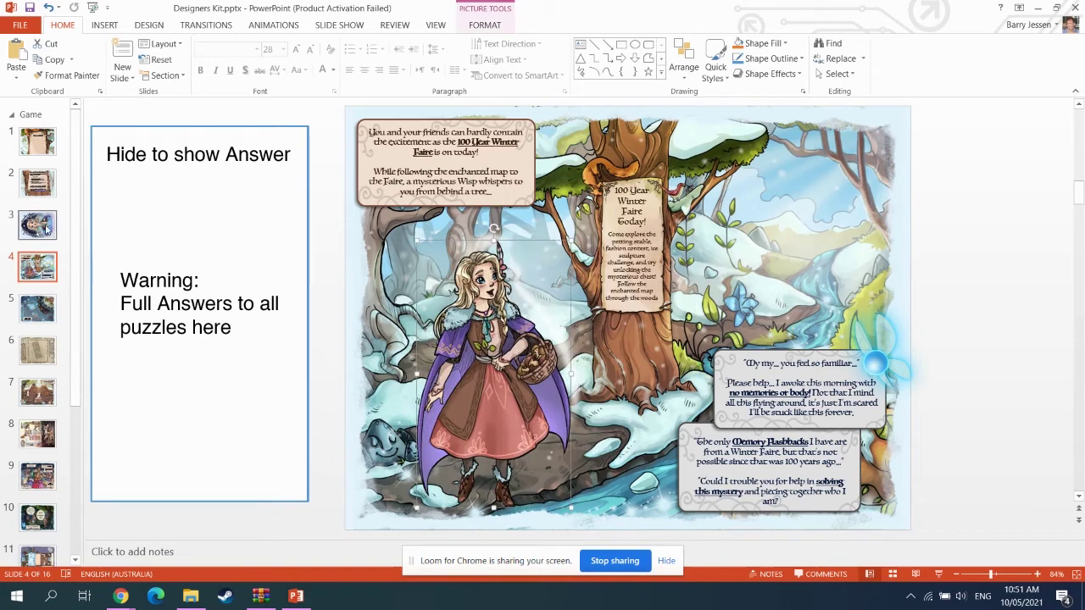
left_click(37, 308)
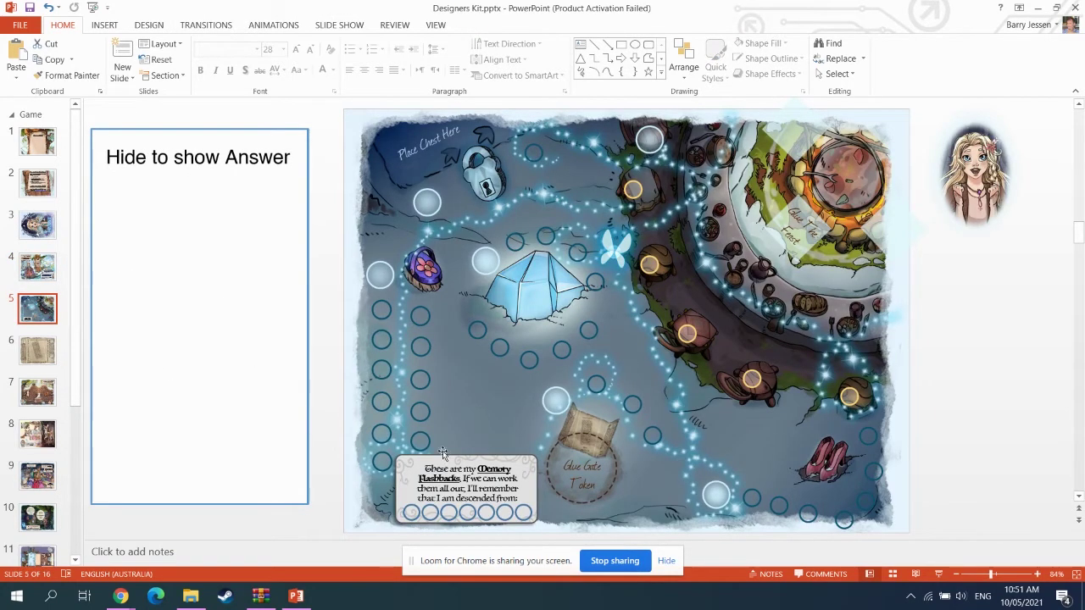
Select the path-circles picture and the picture covering the slide 5 map.
left_click(425, 453)
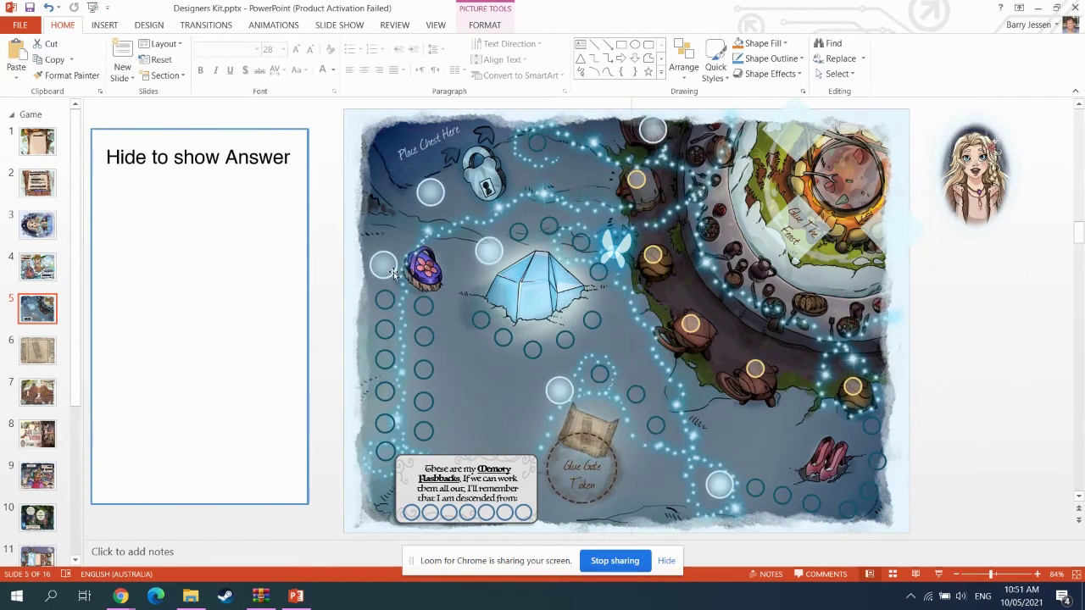
left_click(393, 272)
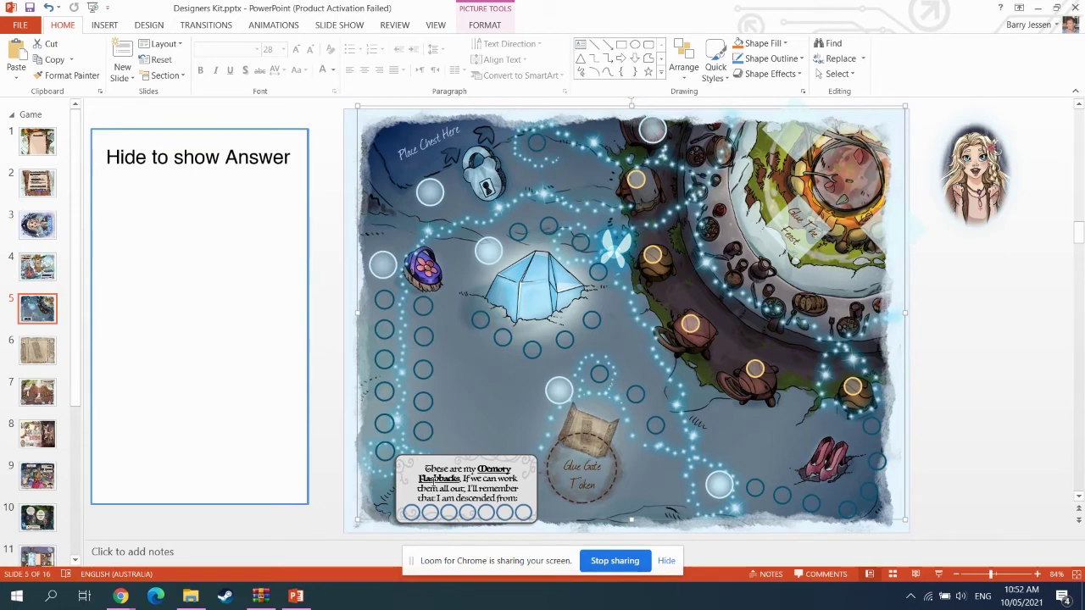
Duplicate Blocks-min.png in the Art > 8. Answer Sheet folder as Blocks-min - Copy.png.
left_click(190, 596)
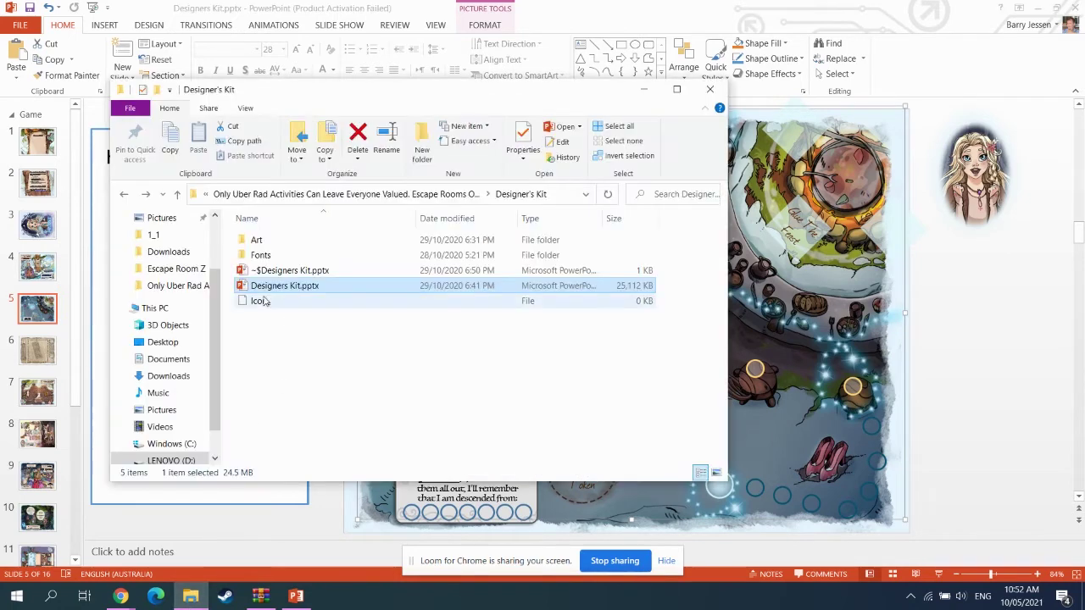
double_click(272, 244)
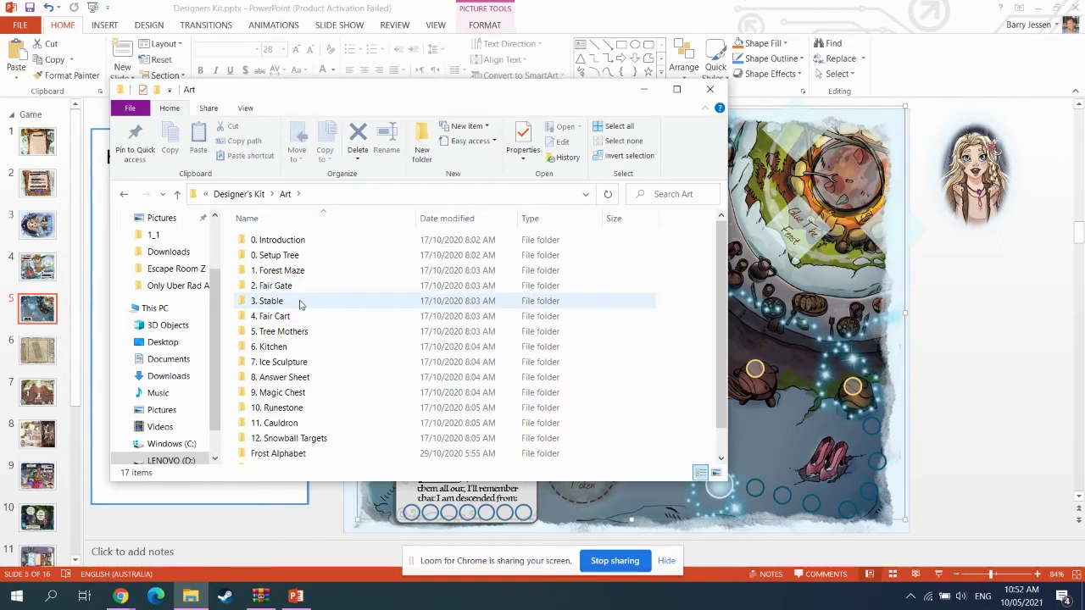
double_click(306, 383)
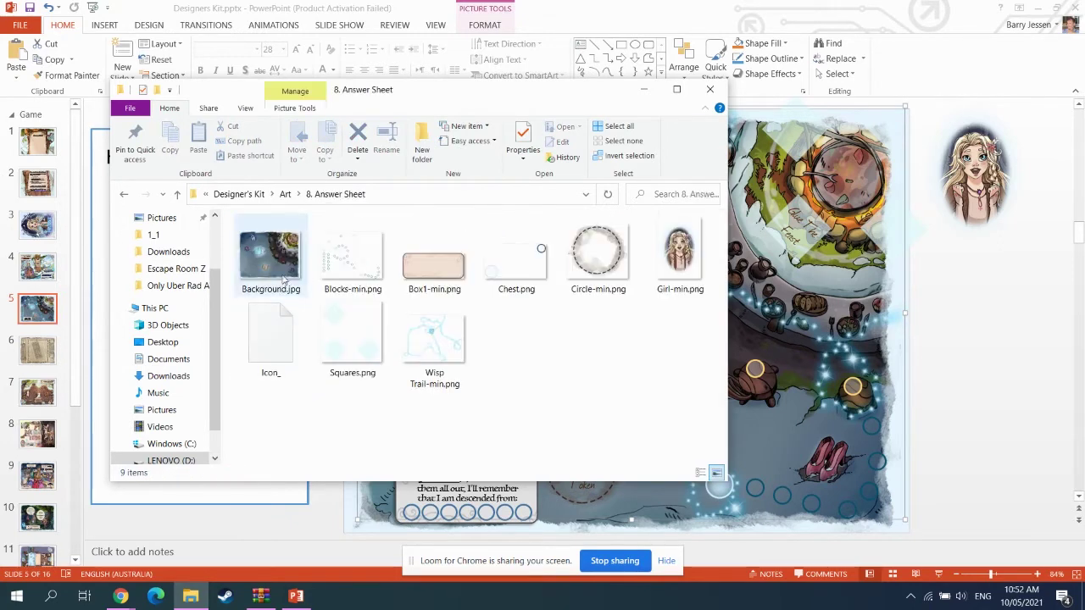
left_click(355, 260)
key("ctrl+c")
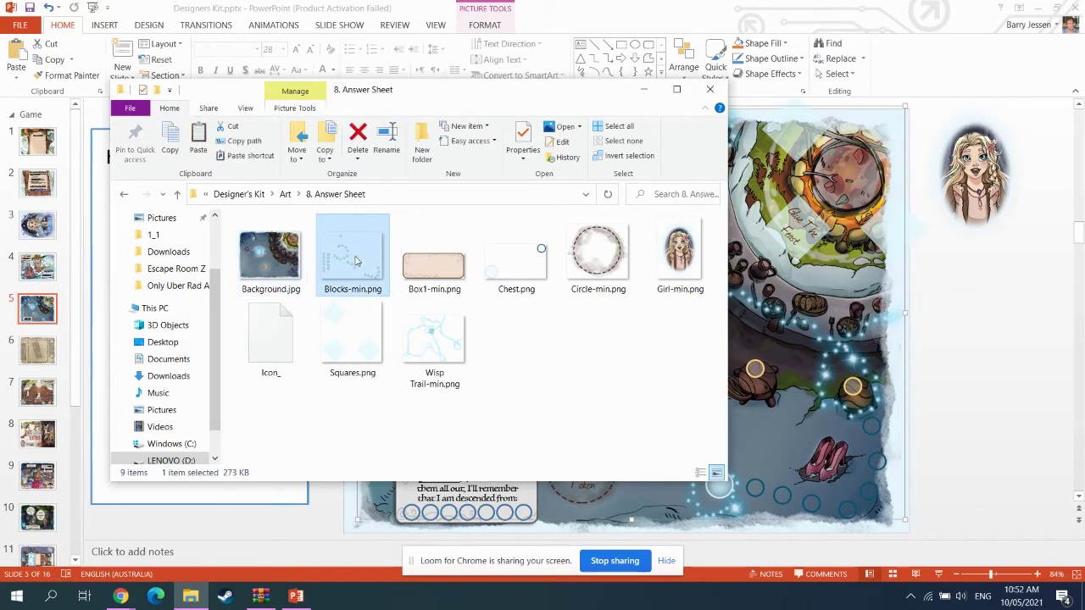
key("ctrl+v")
right_click(356, 260)
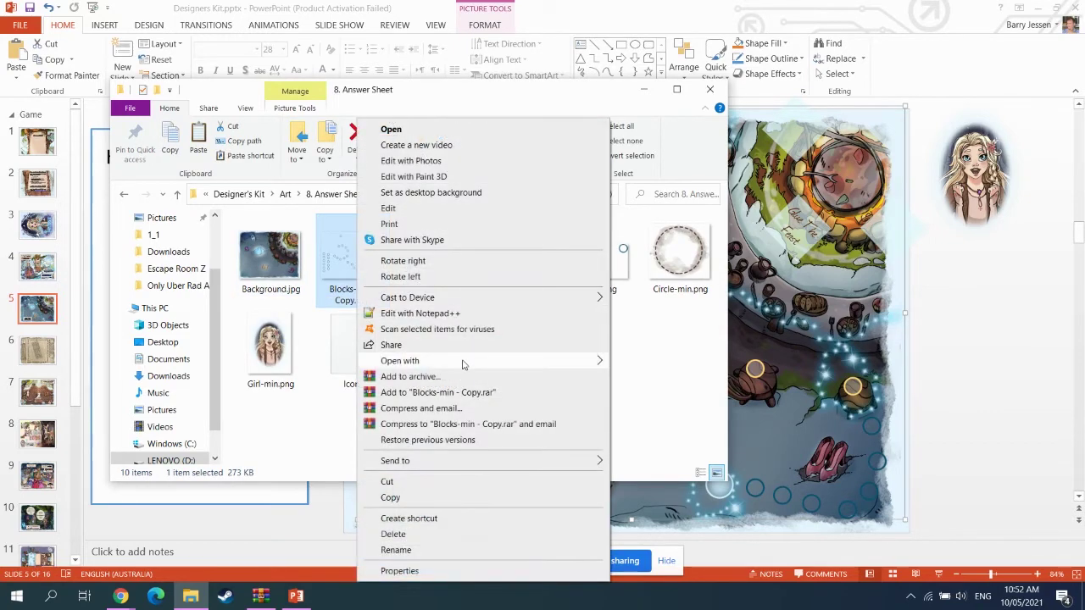
Open the copy in paint.net, delete the four lower left-column circles, and save the PNG.
mouse_move(462, 364)
left_click(666, 411)
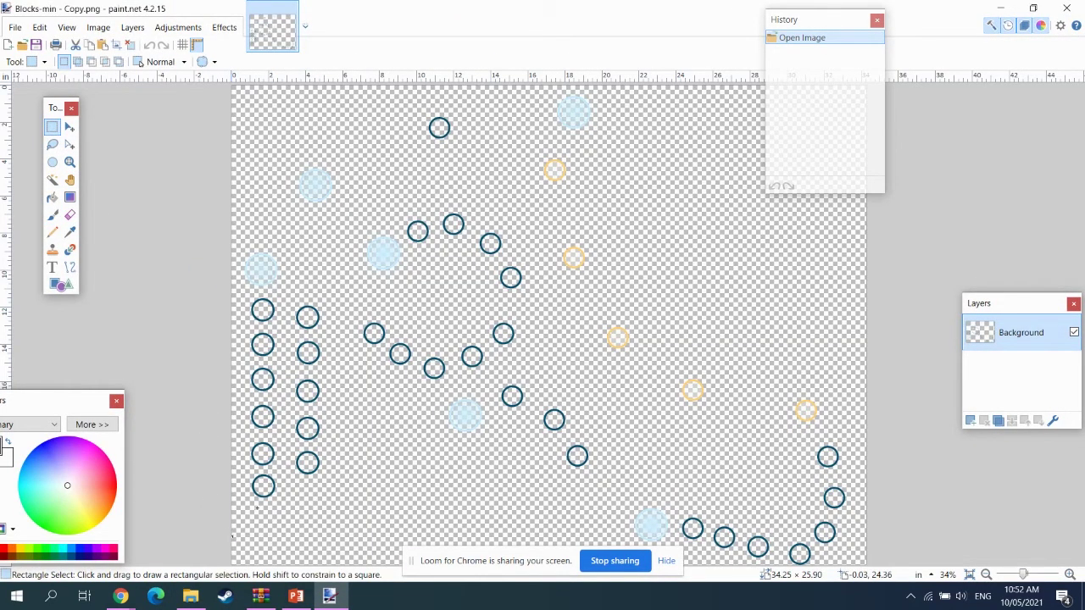
left_click_drag(232, 537, 288, 365)
key("Delete")
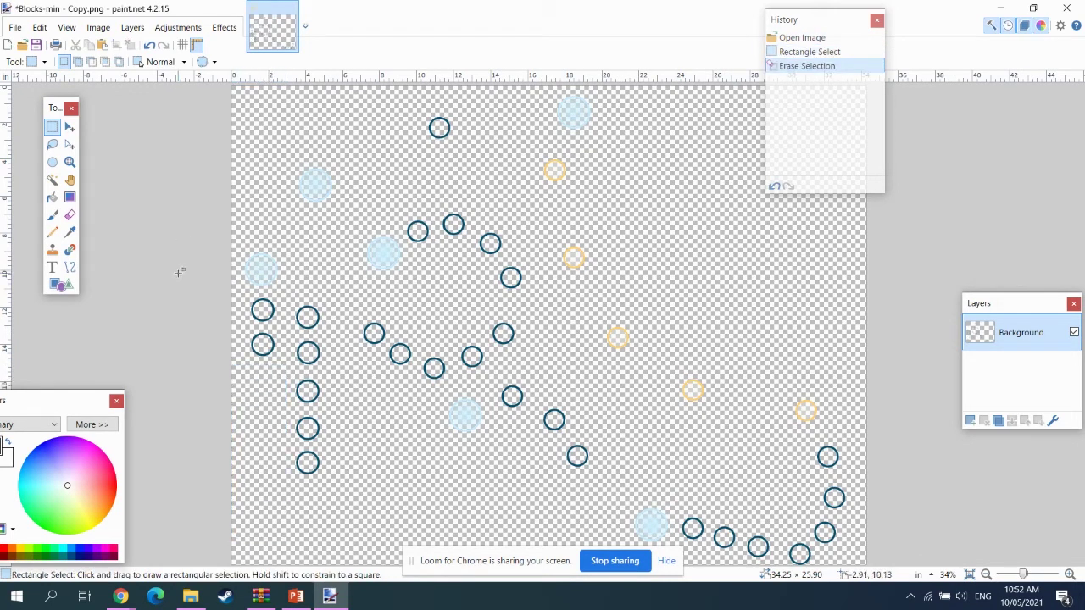
key("ctrl+s")
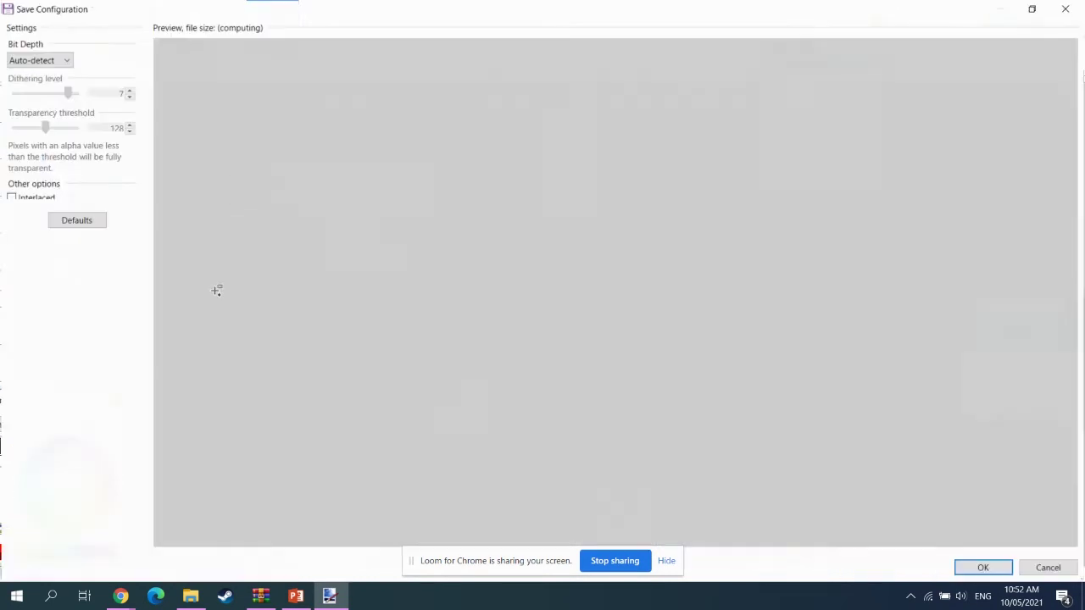
left_click(980, 565)
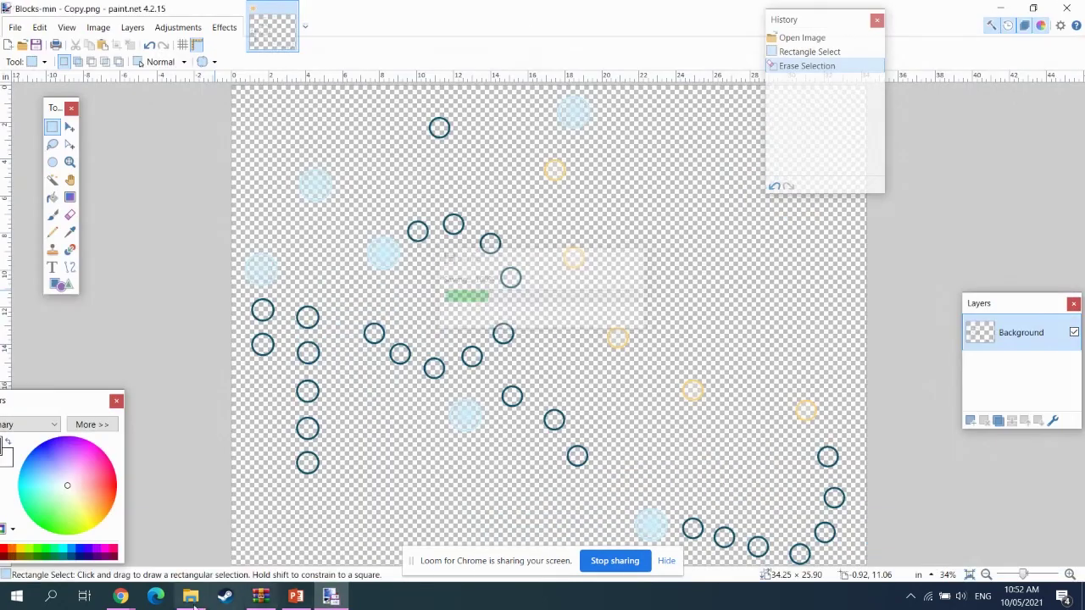
Drop Blocks-min - Copy.png onto slide 5 and align it with the map path.
left_click(296, 596)
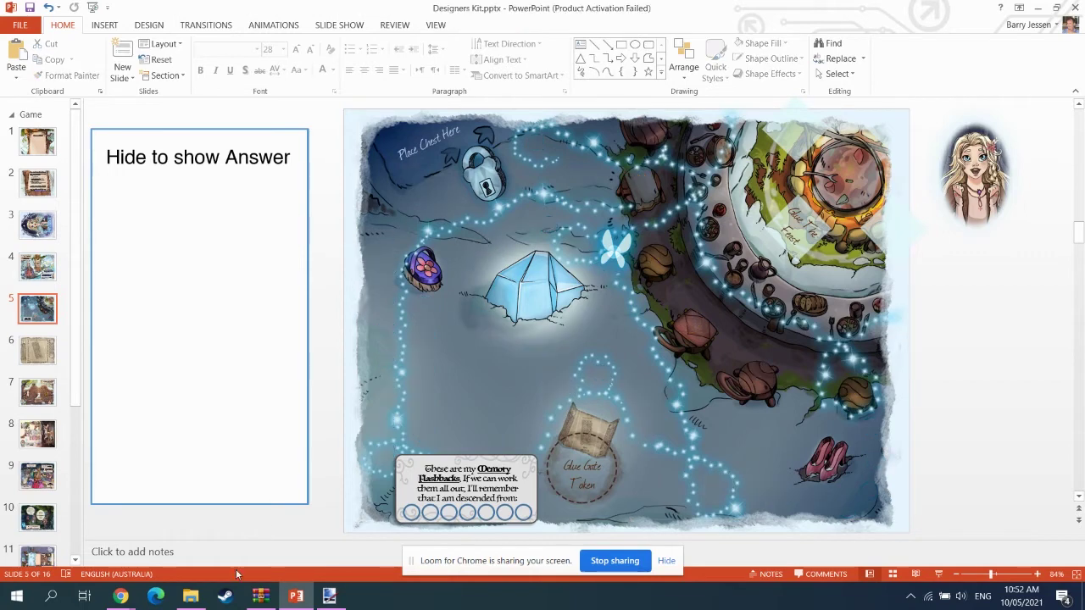
left_click(191, 596)
left_click_drag(352, 254, 729, 293)
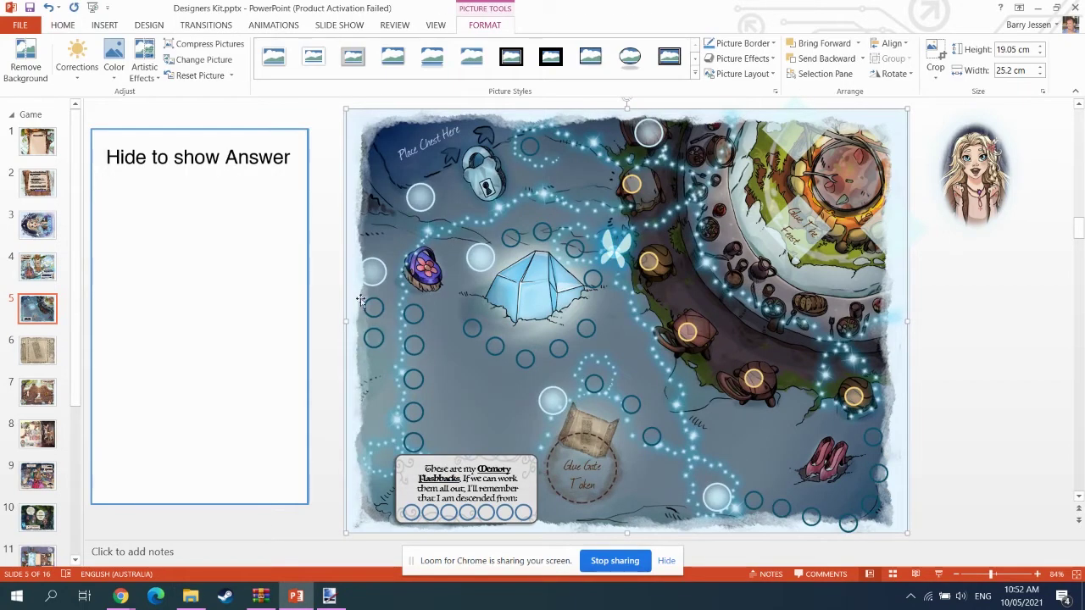
left_click_drag(366, 301, 390, 278)
left_click(319, 388)
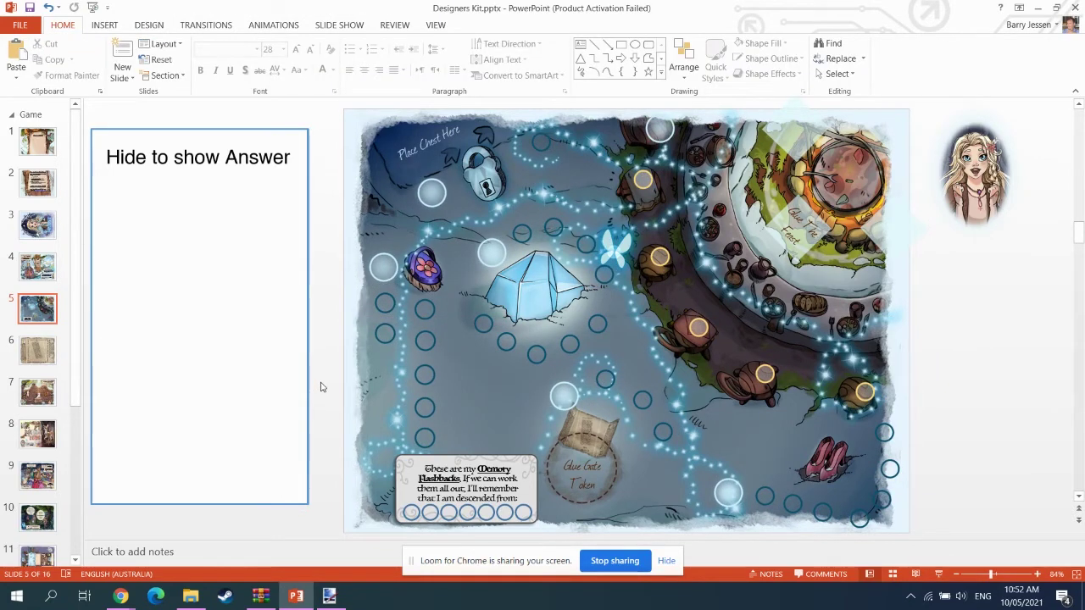
Go to slide 6 and look over its parchment map picture.
left_click(35, 353)
left_click(405, 339)
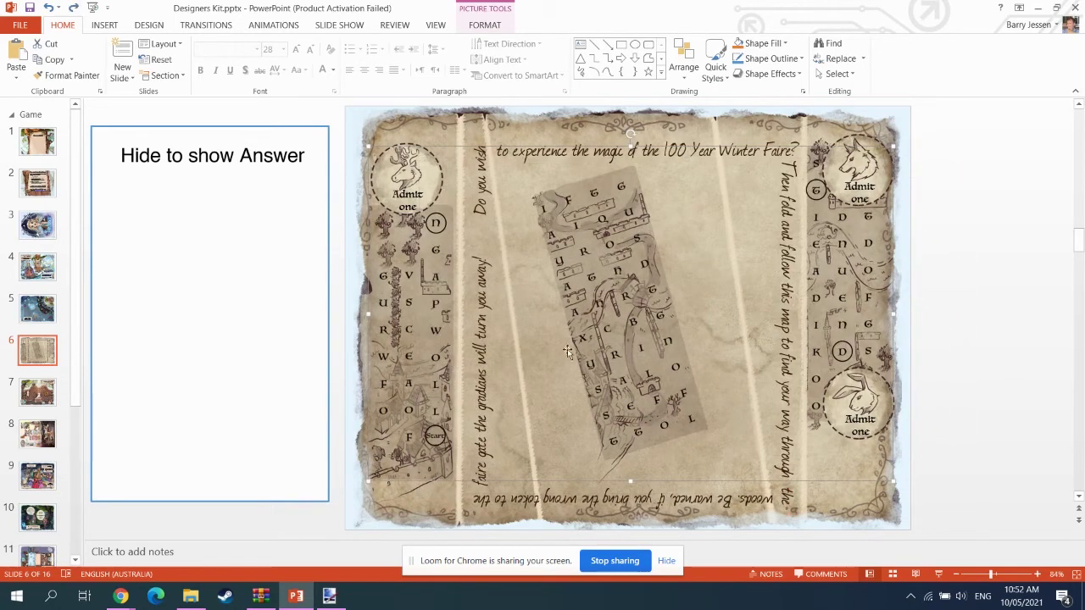
left_click(983, 302)
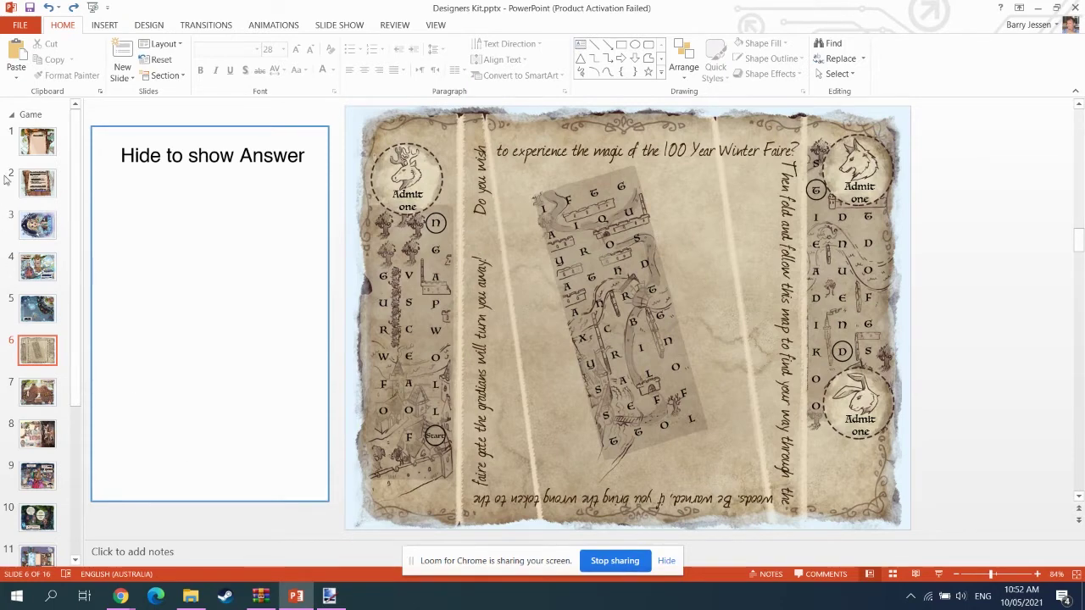
Export the slides through Create PDF/XPS and publish them as Designers Kit.pdf.
left_click(23, 27)
left_click(44, 222)
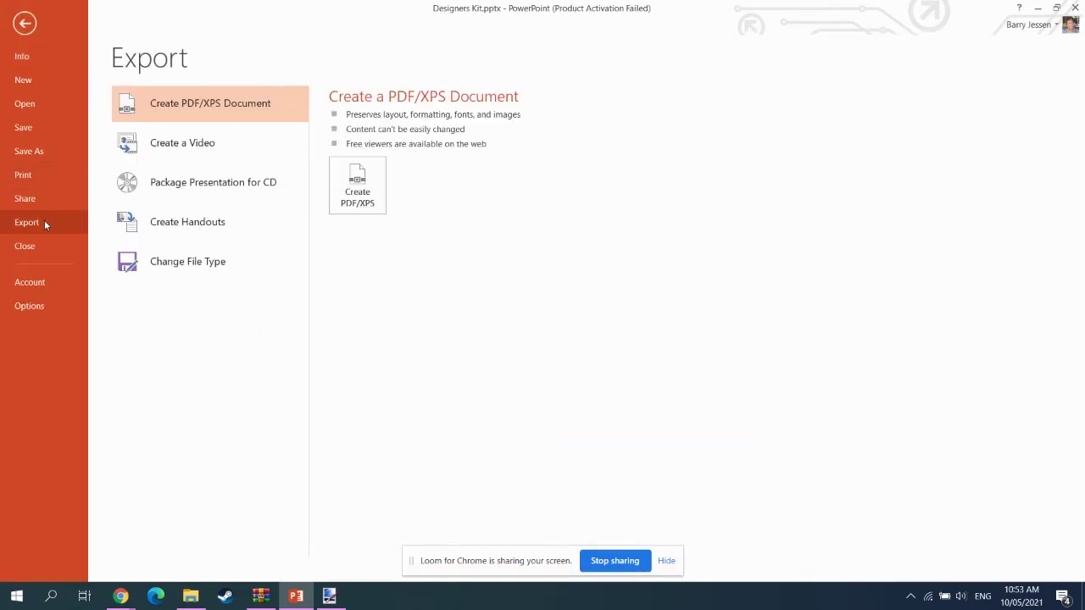
left_click(366, 207)
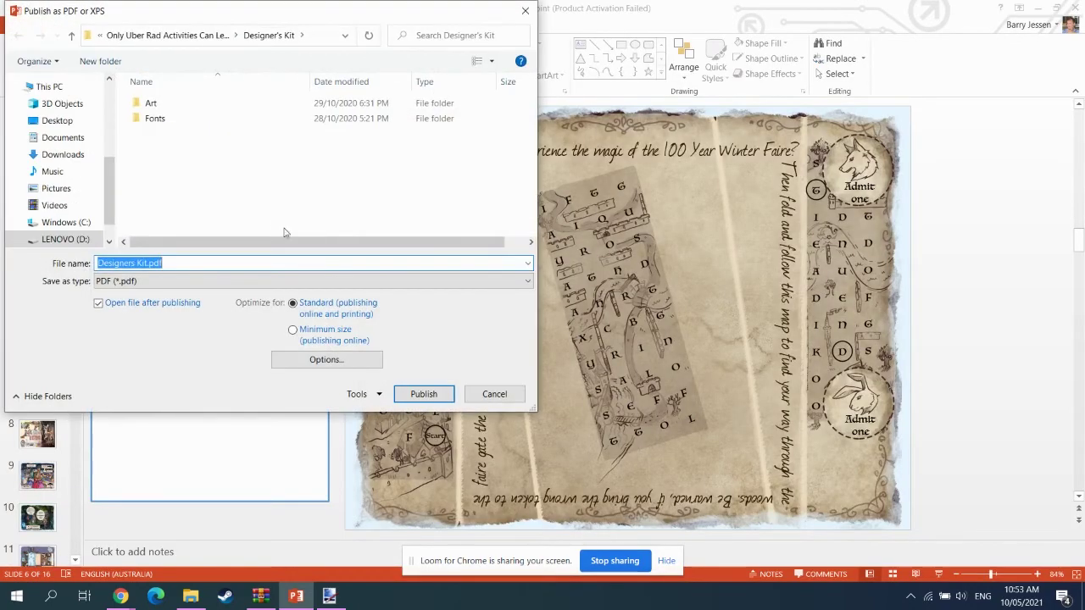
left_click(423, 394)
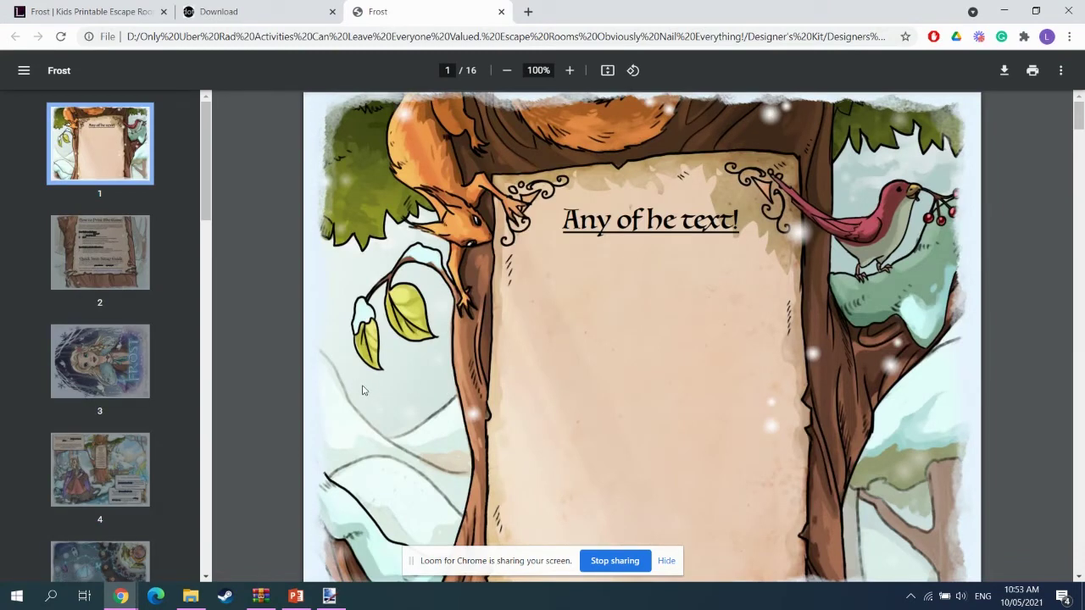
Scroll the Frost PDF to page 5's answer-sheet map, then return to the kit page.
scroll(350, 379, "down", 2)
scroll(351, 379, "up", 1)
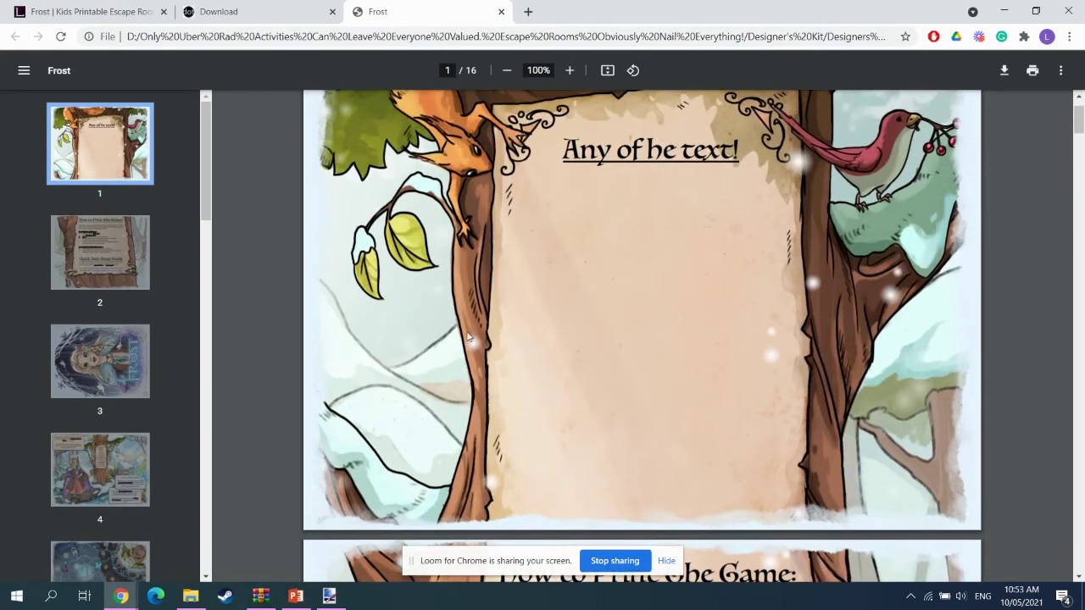
scroll(93, 423, "down", 3)
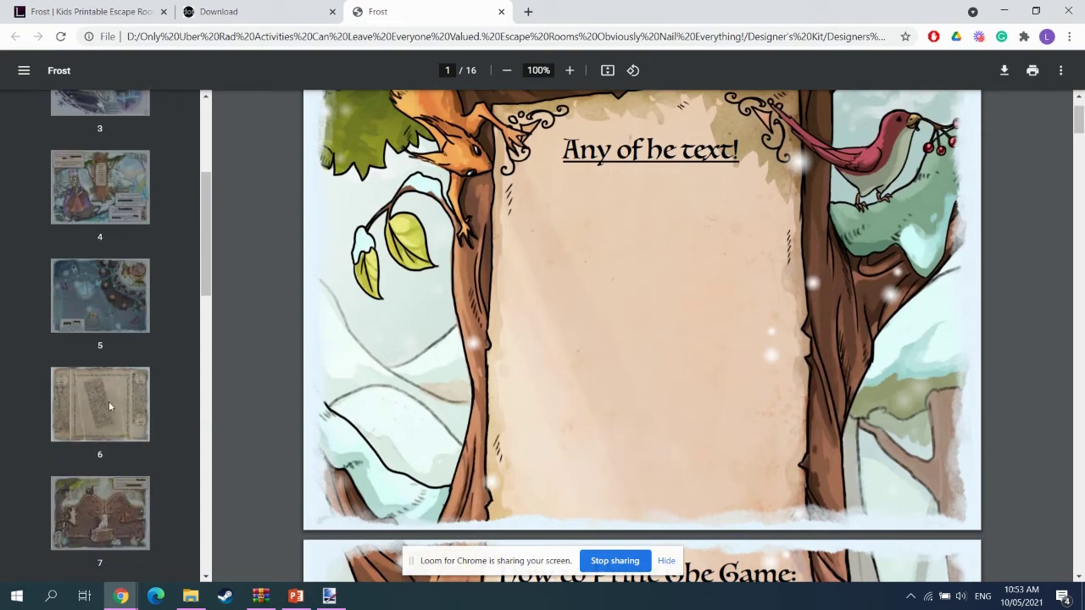
left_click(100, 297)
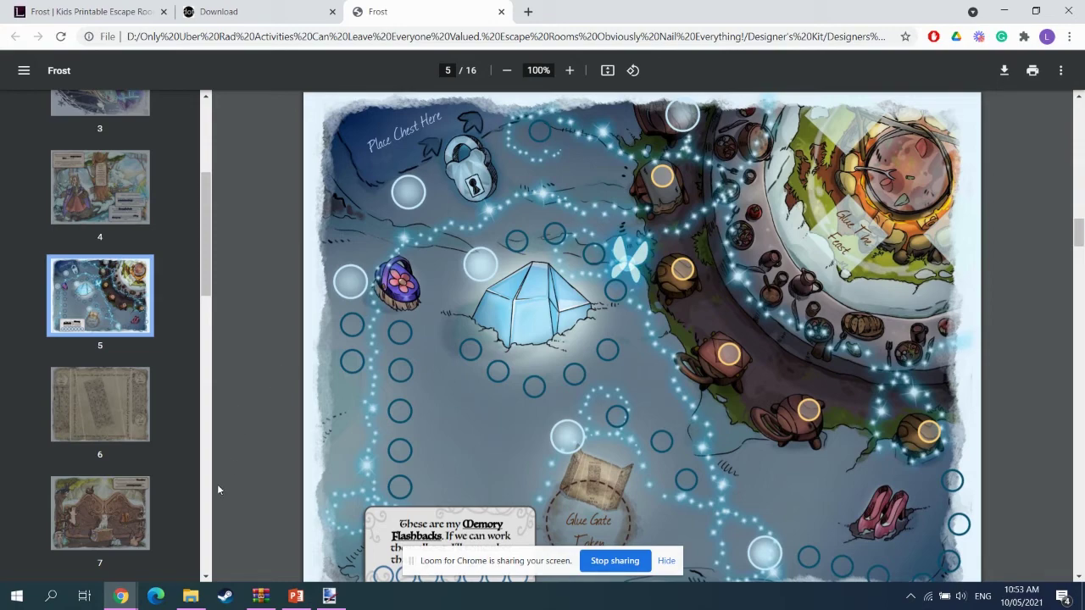
left_click(102, 14)
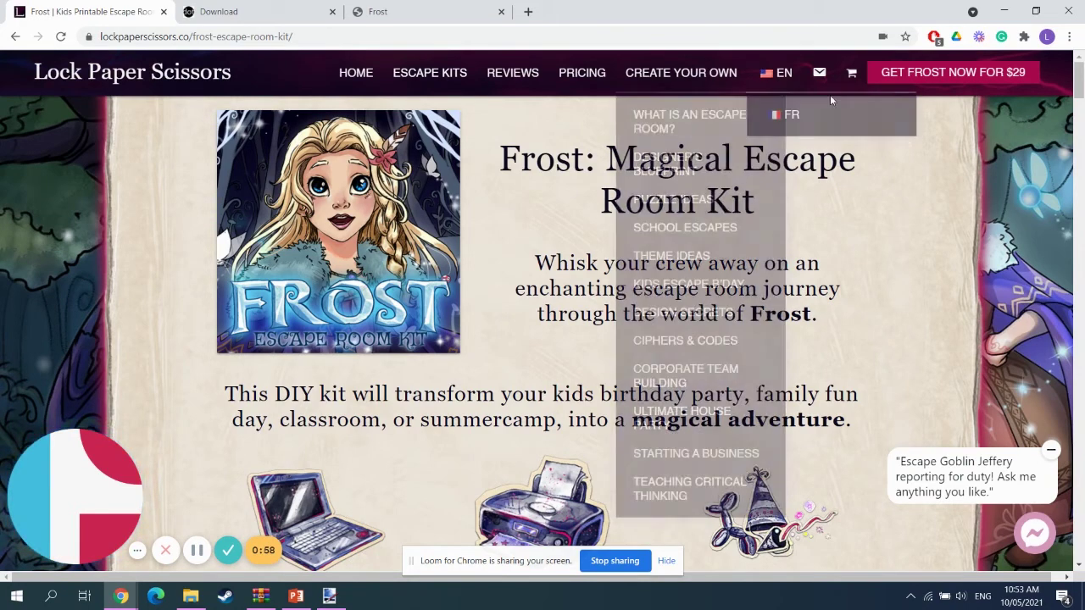
Go to FAQ Questions from the envelope menu and skim the 'Common questions and how to email us' page.
mouse_move(816, 75)
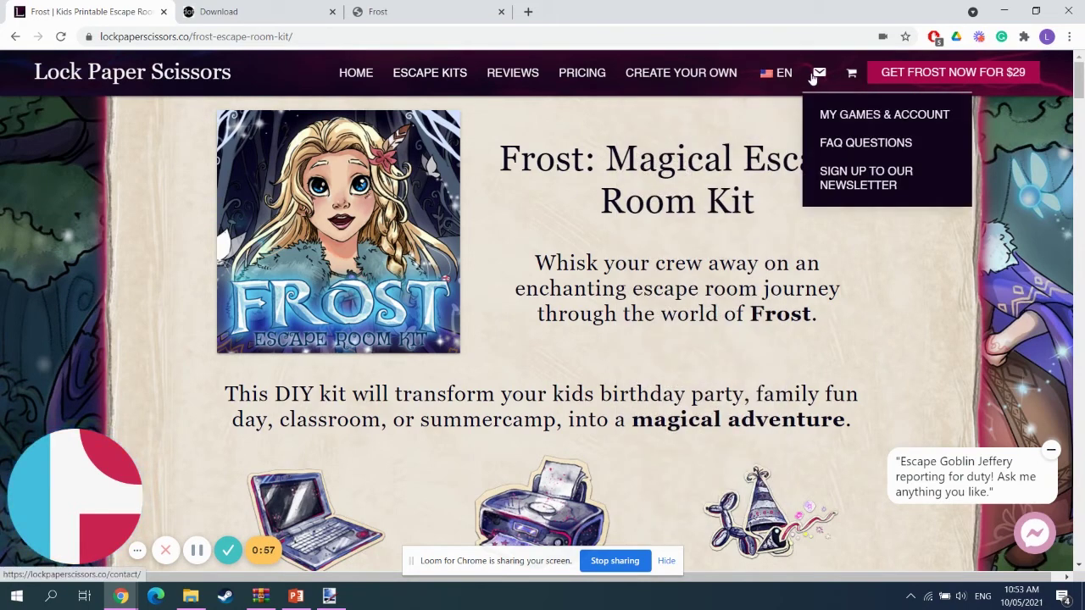
left_click(854, 146)
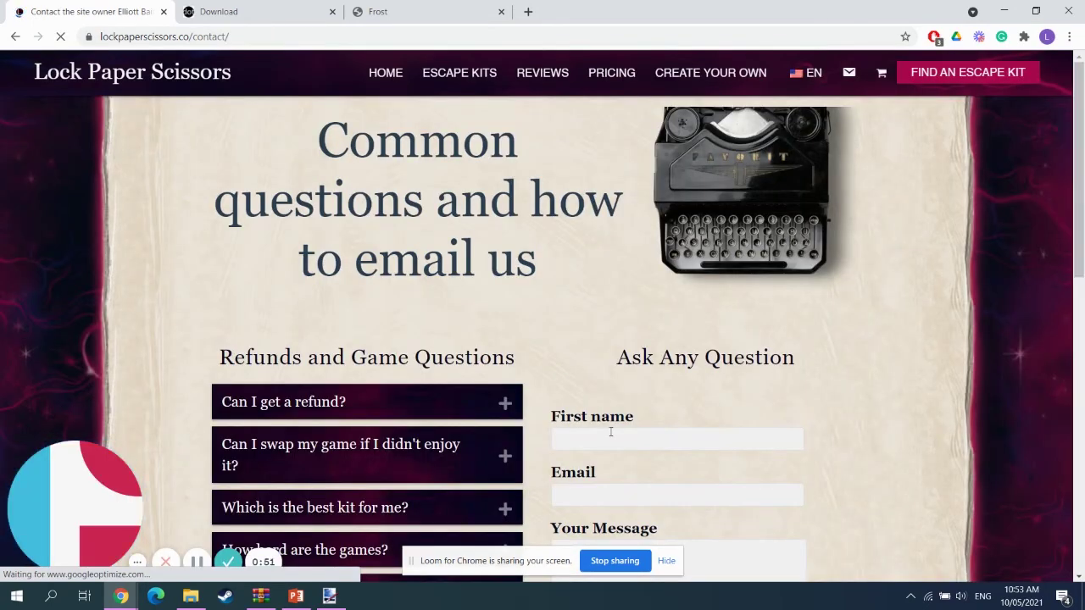
scroll(644, 356, "down", 1)
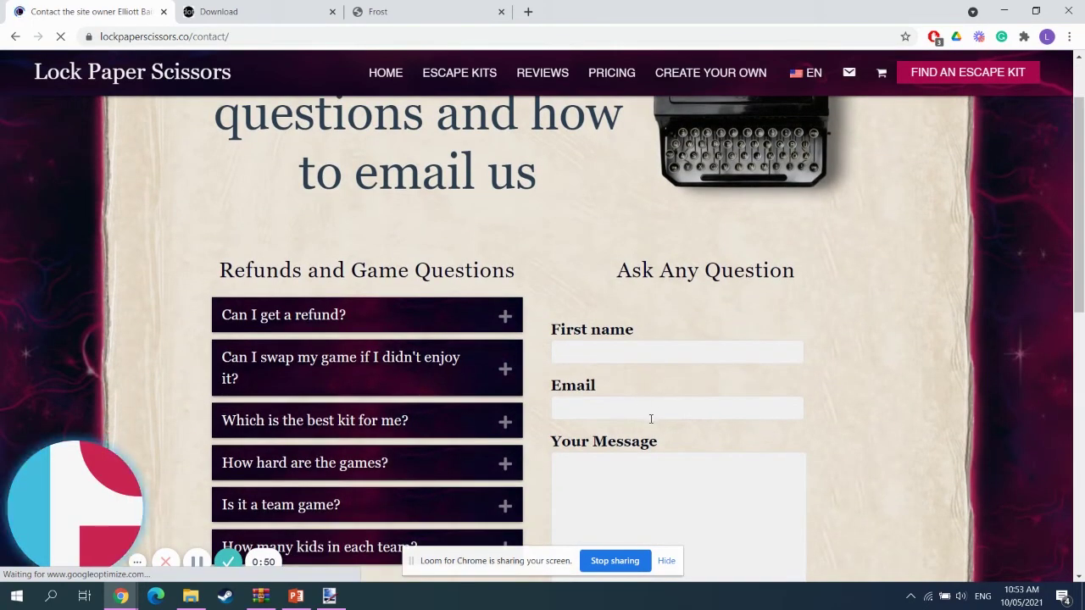
scroll(670, 424, "up", 1)
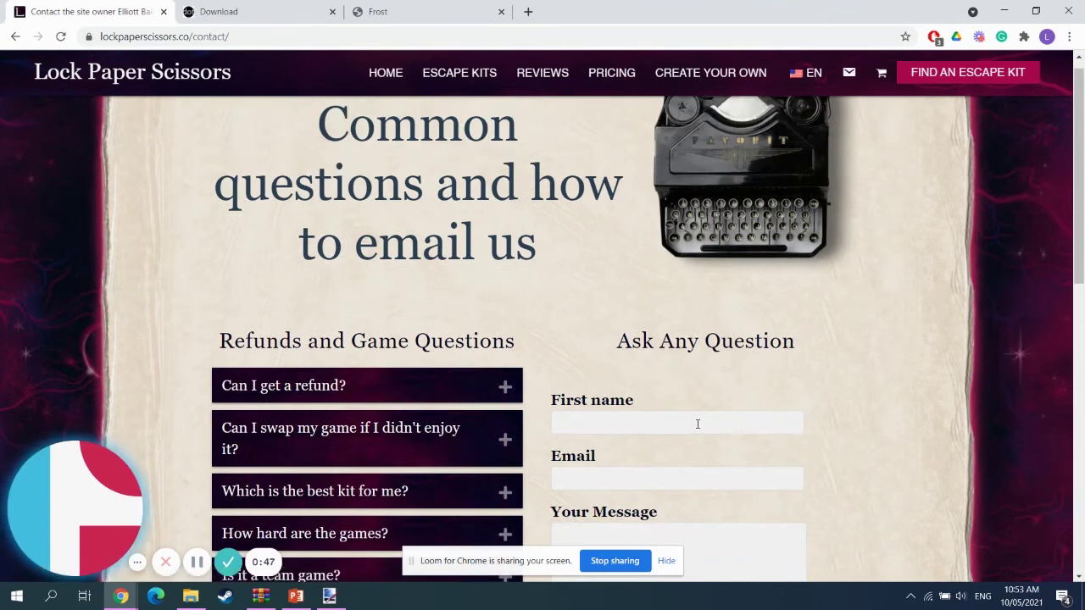